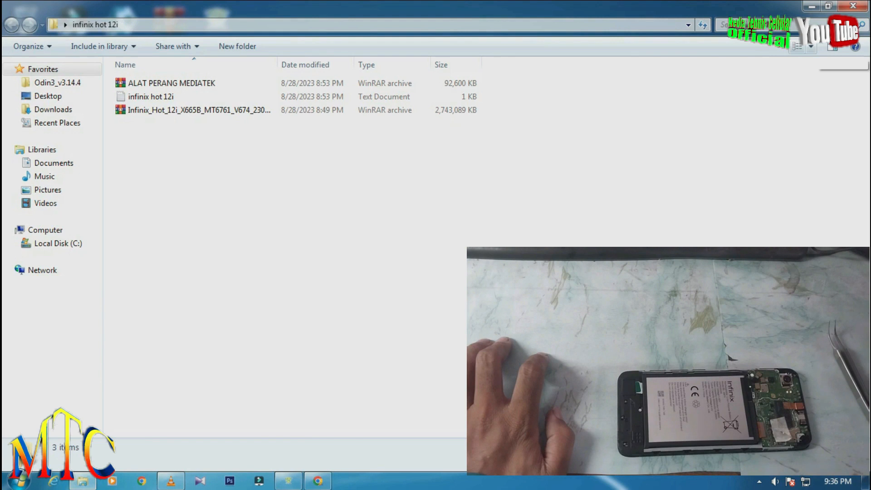
# Show the infinix hot 12i folder as a list and extract the Infinix_Hot_12i_X665B_MT6761_V674_230325_drphone archive in place.
pyautogui.click(803, 119)
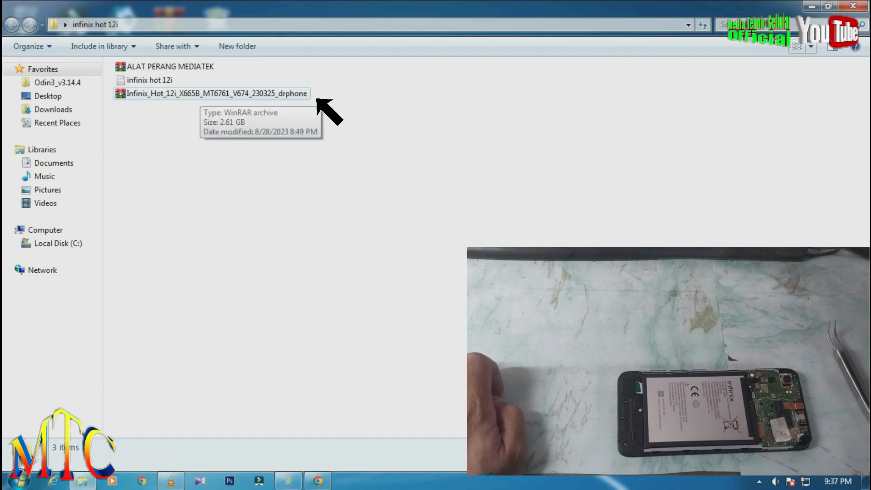
pyautogui.click(198, 94)
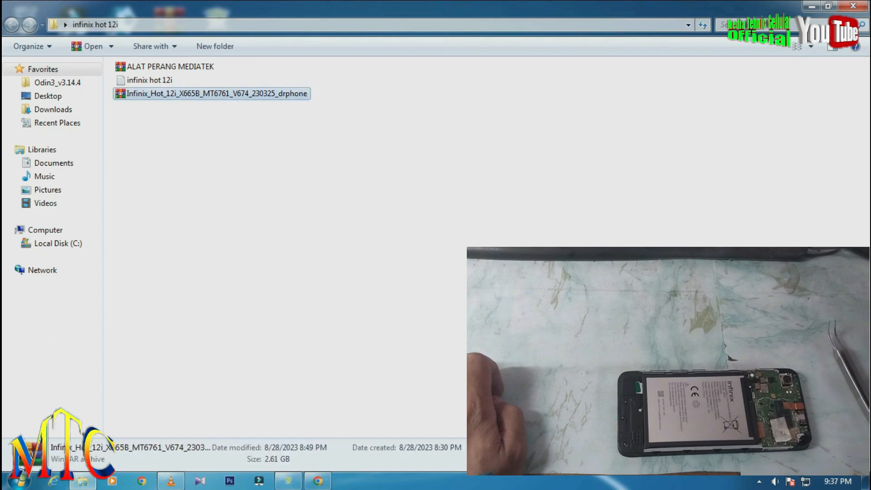
pyautogui.rightClick(198, 94)
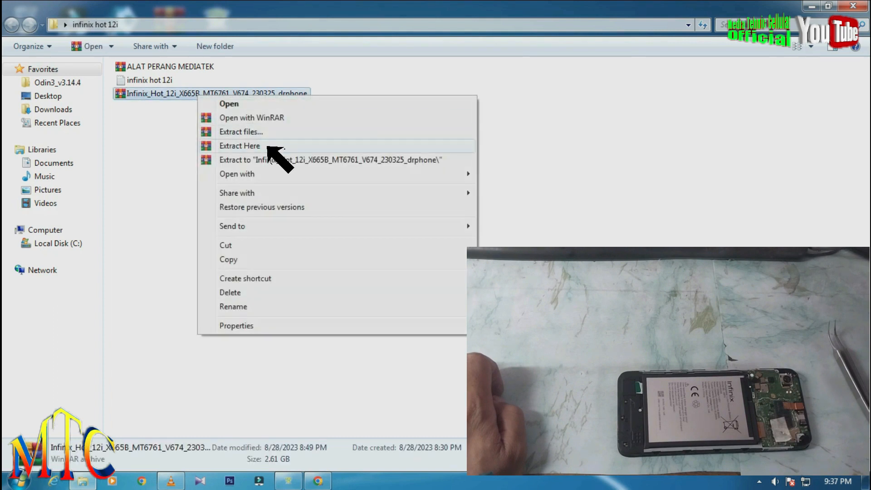
pyautogui.click(241, 146)
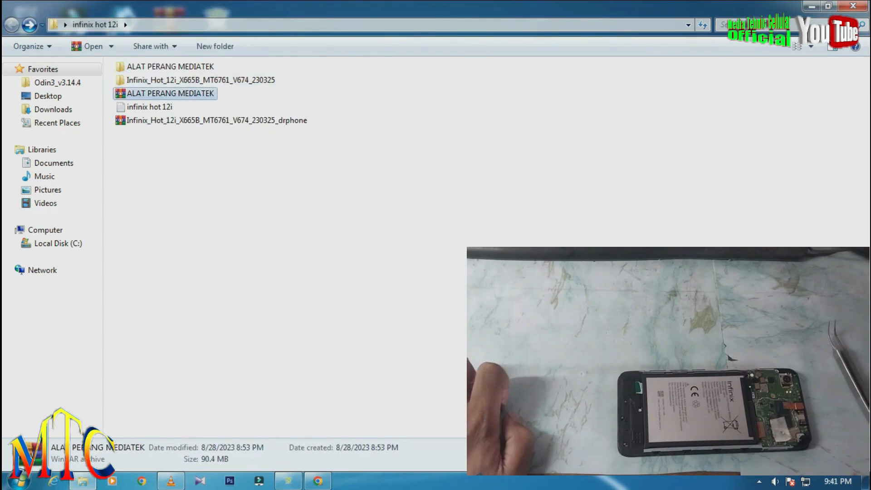
# Open the FULL KOMPLIT YA BOSS folder inside the extracted ALAT PERANG MEDIATEK folder and show its files as a list.
pyautogui.press('Return')
pyautogui.doubleClick(200, 84)
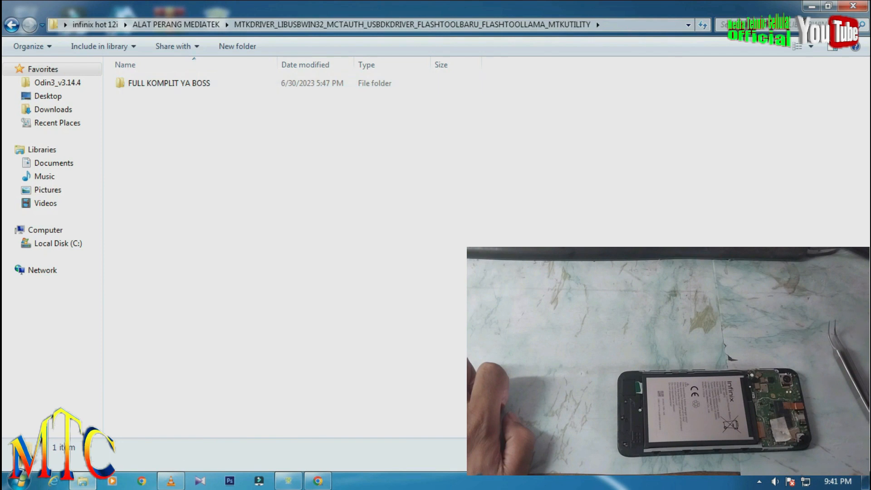
pyautogui.doubleClick(200, 83)
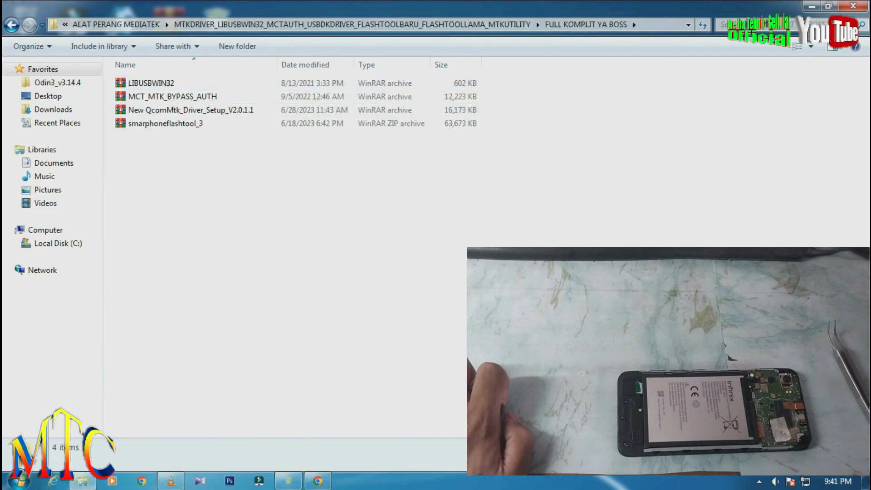
pyautogui.click(810, 46)
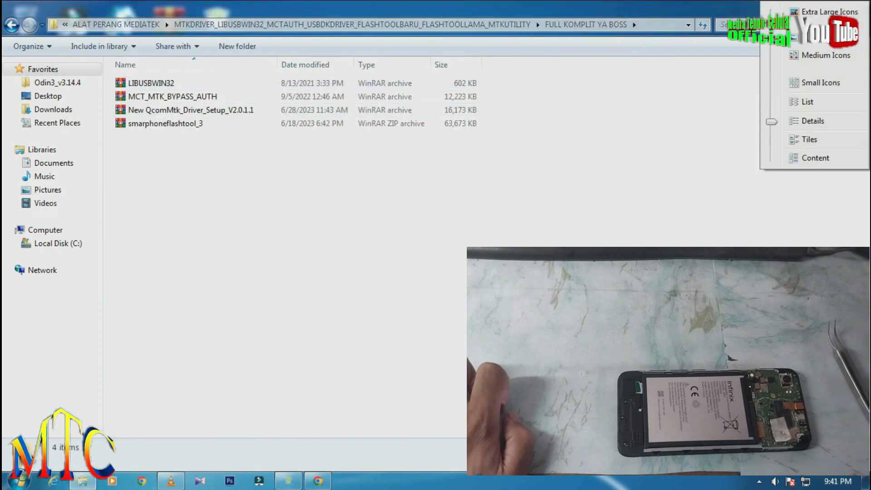
pyautogui.click(807, 102)
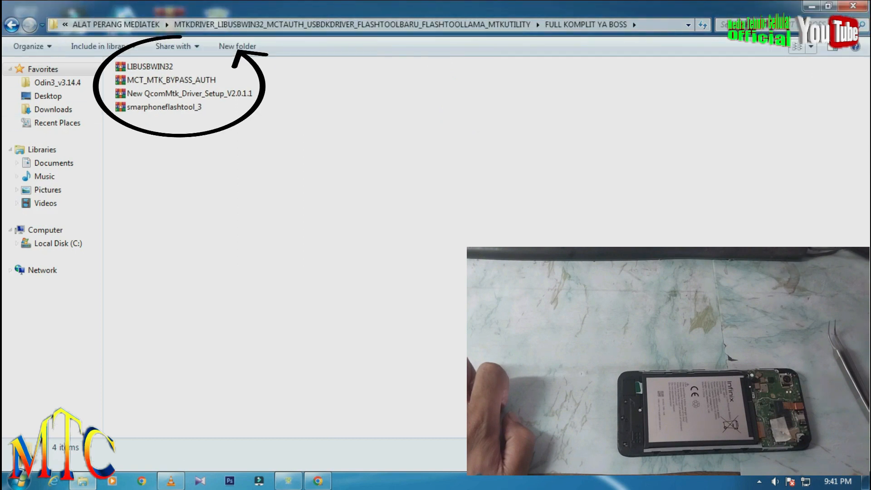
# Move all four archives from FULL KOMPLIT YA BOSS into the main infinix hot 12i folder.
pyautogui.moveTo(149, 146); pyautogui.dragTo(161, 63)
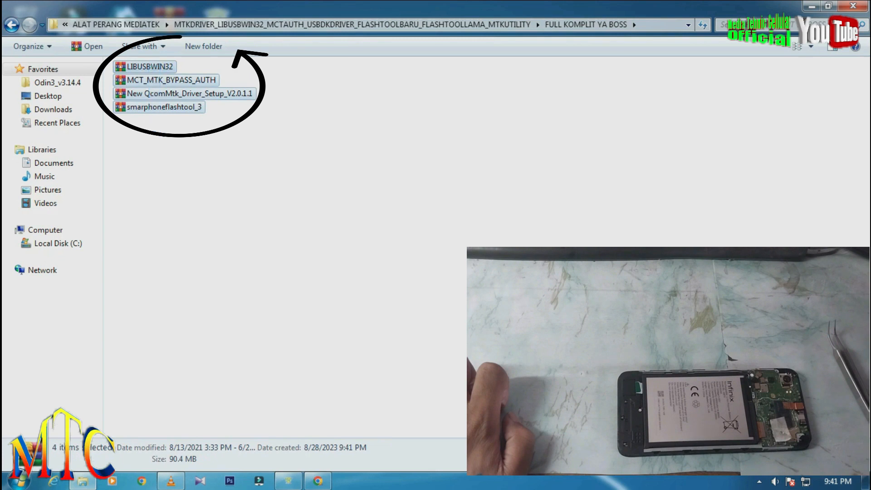
pyautogui.rightClick(155, 64)
pyautogui.press('Escape')
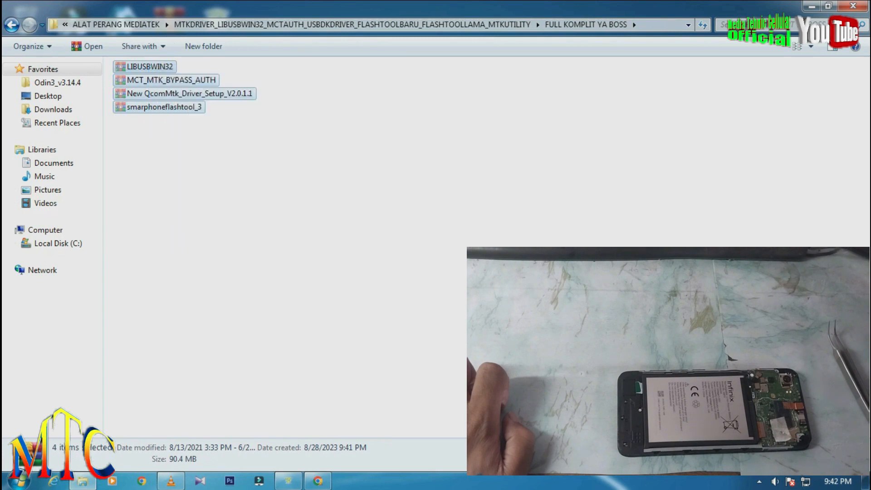
pyautogui.click(11, 25)
pyautogui.click(11, 25)
pyautogui.click(11, 25)
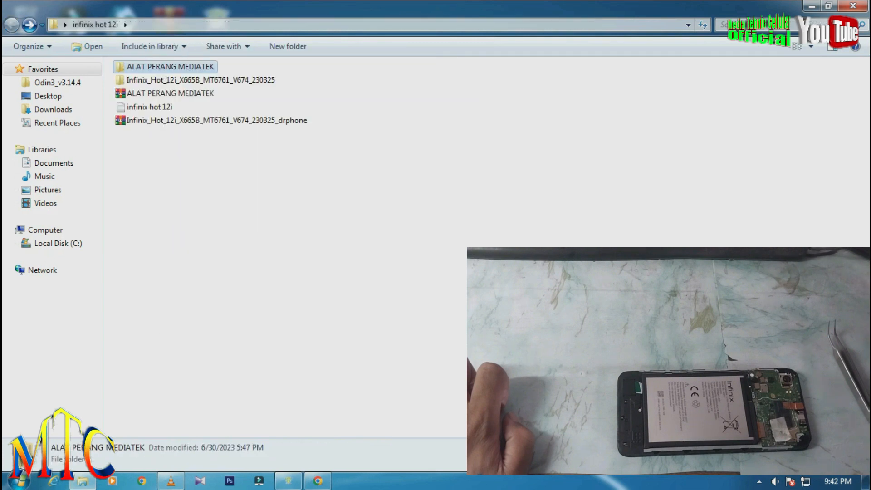
pyautogui.rightClick(169, 171)
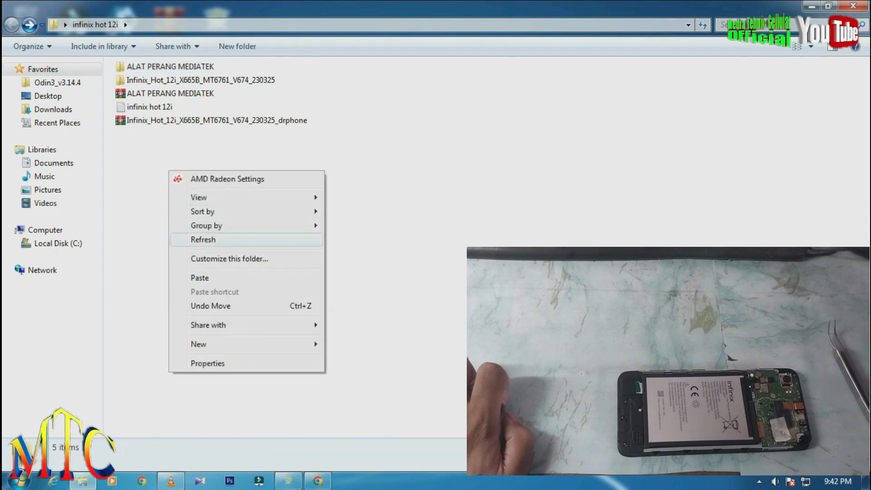
pyautogui.click(200, 277)
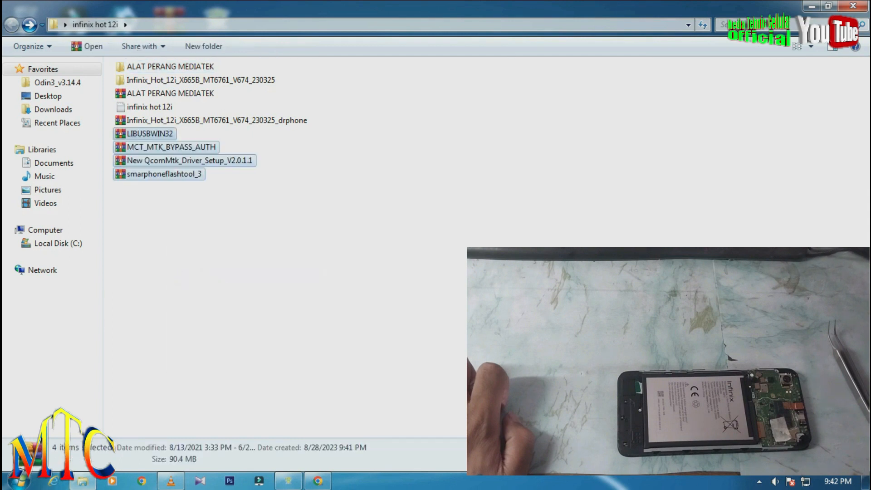
pyautogui.click(200, 278)
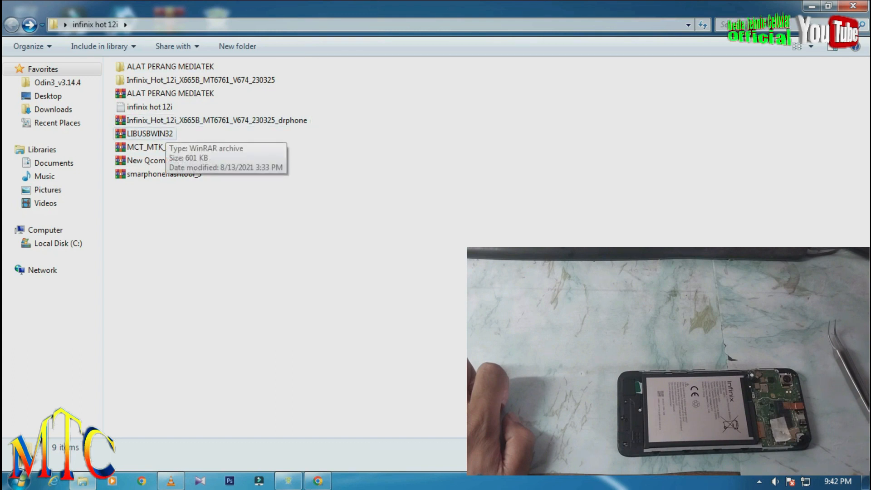
# Extract the LIBUSBWIN32 and MCT_MTK_BYPASS_AUTH archives into the current folder.
pyautogui.rightClick(157, 133)
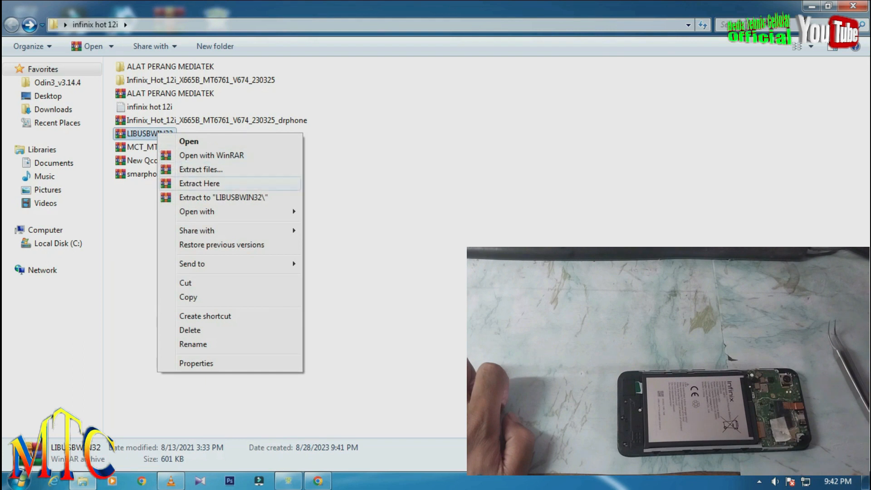
pyautogui.click(200, 183)
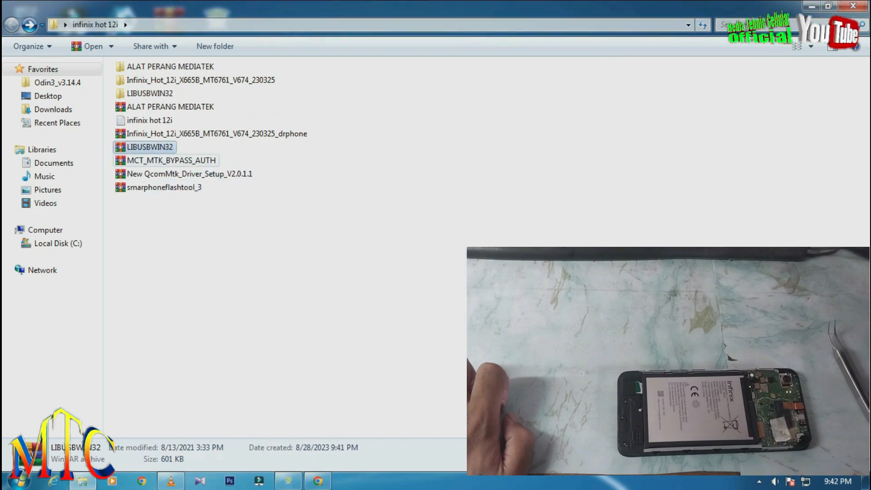
pyautogui.rightClick(158, 160)
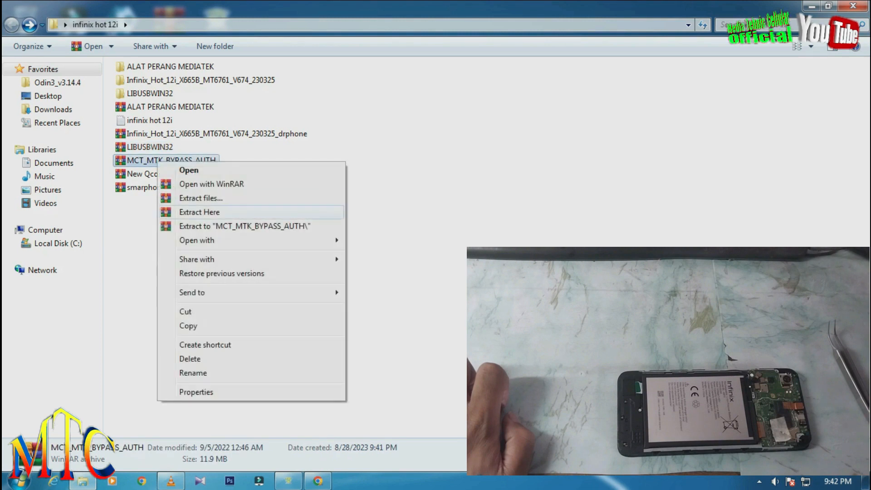
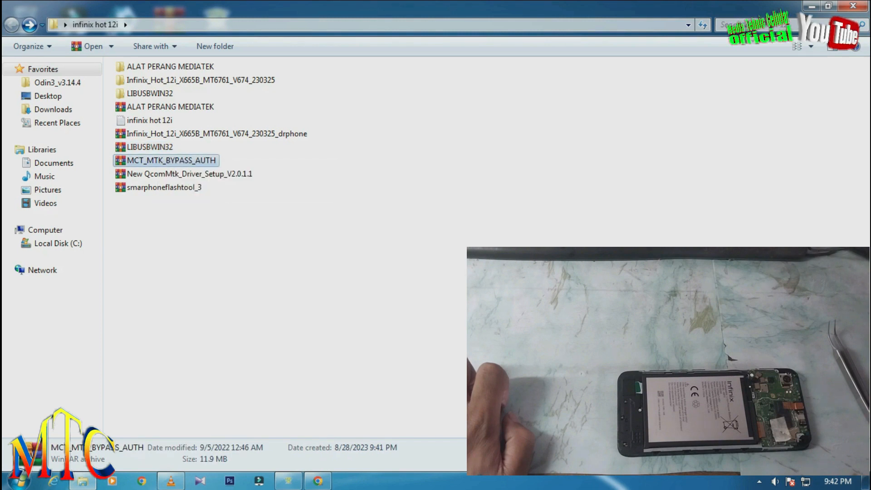
# Extract the New QcomMtk_Driver_Setup_V2.0.1.1 and smarphoneflashtool_3 archives into the current folder.
pyautogui.click(184, 187)
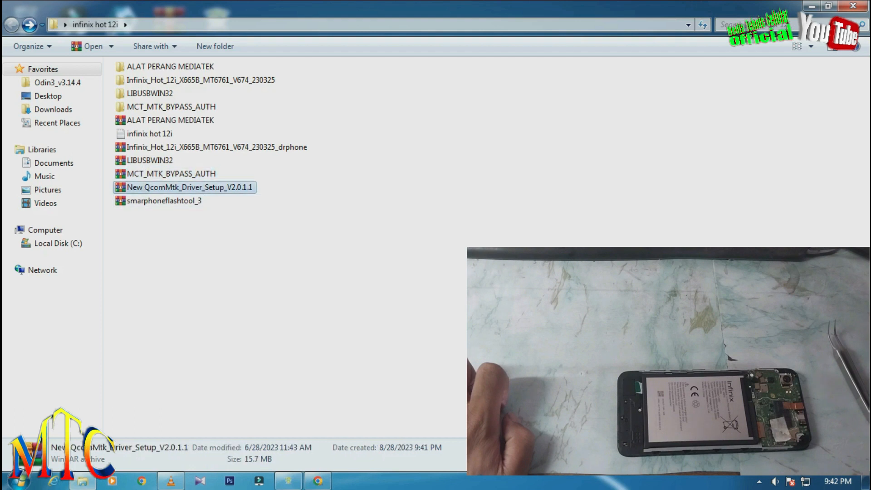
pyautogui.rightClick(184, 190)
pyautogui.click(226, 240)
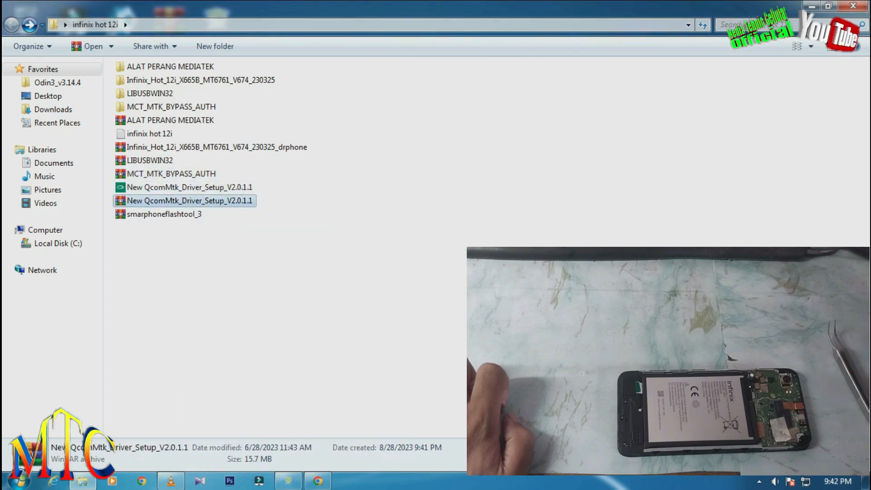
pyautogui.click(165, 214)
pyautogui.rightClick(164, 214)
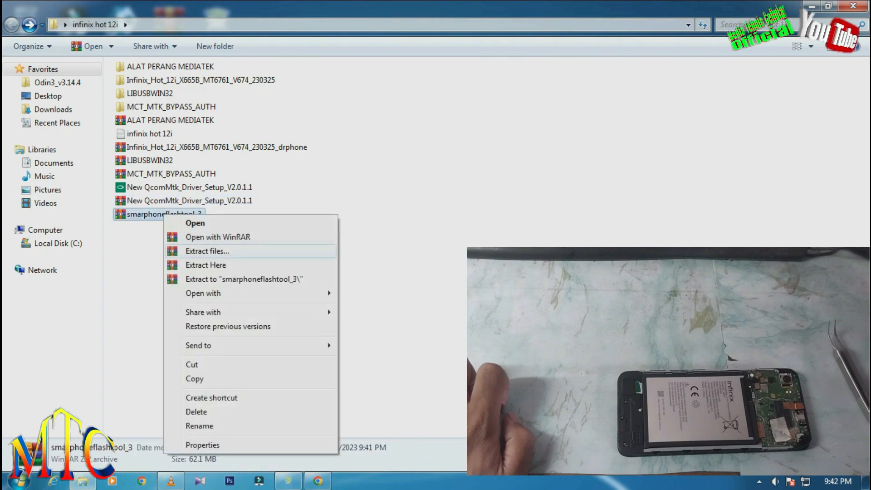
pyautogui.click(206, 265)
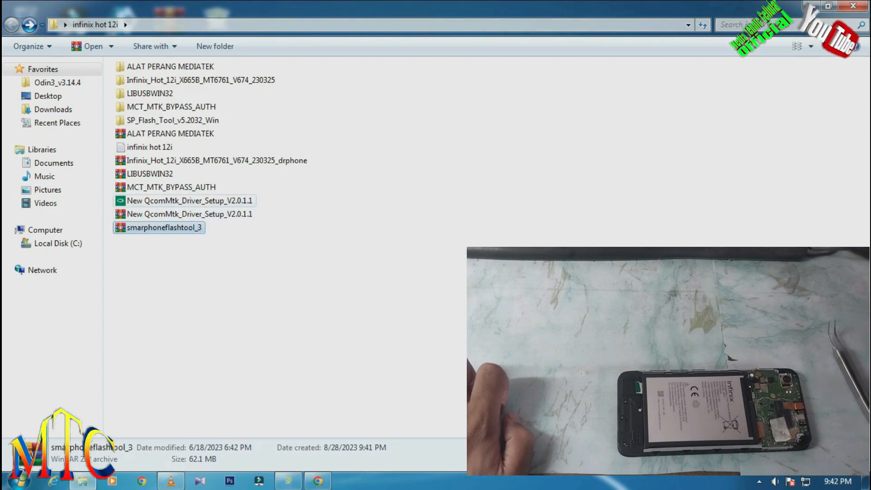
pyautogui.click(327, 205)
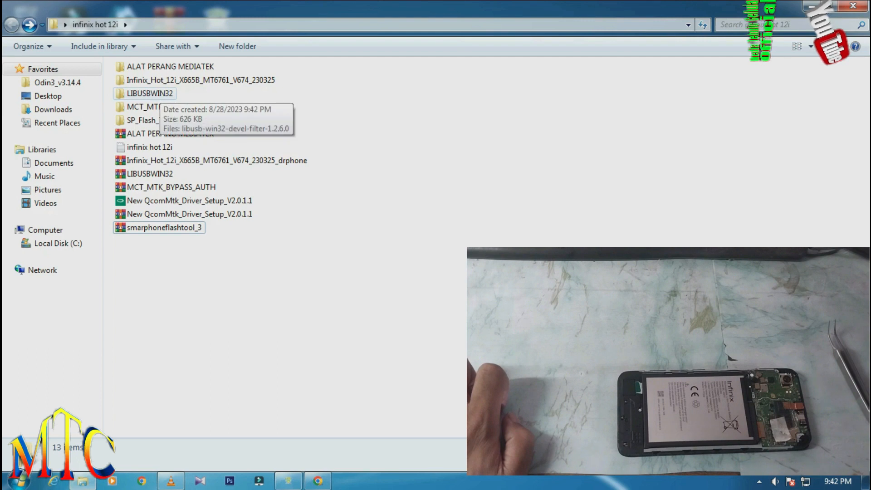
# Check the LIBUSBWIN32 folder's contents and launch flash_tool from the SP_Flash_Tool_v5.2032_Win folder, shown in list view.
pyautogui.doubleClick(149, 94)
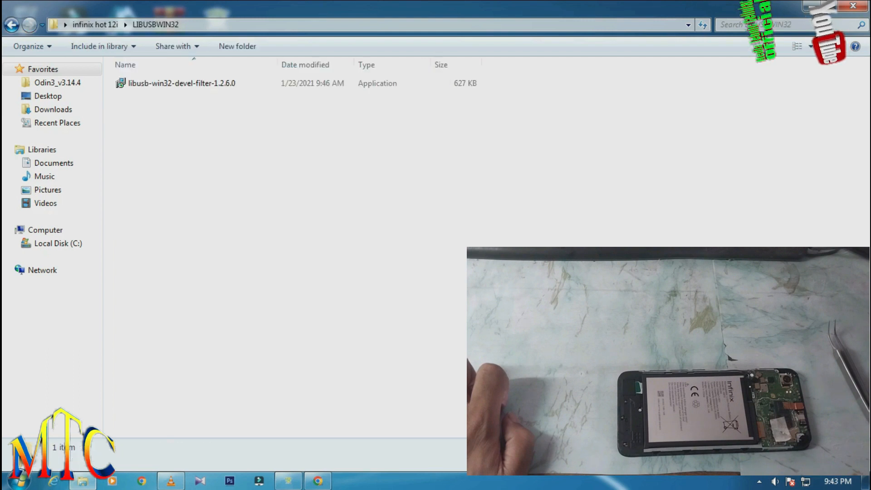
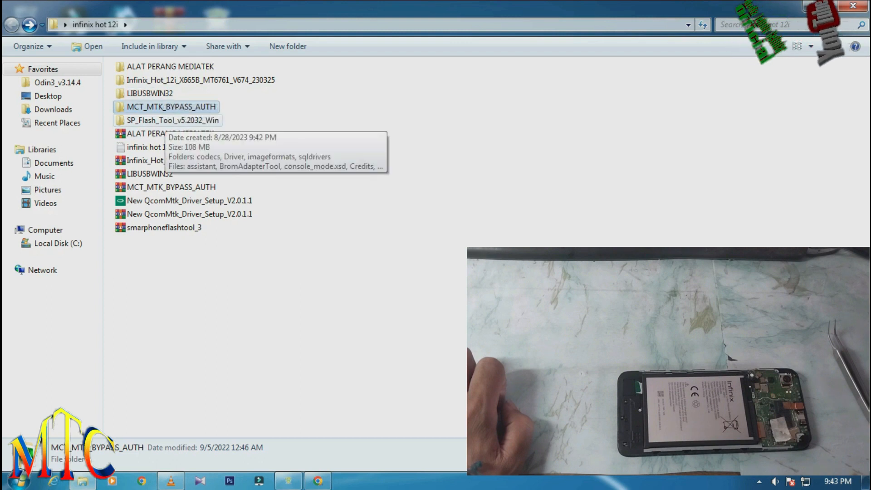
pyautogui.doubleClick(168, 120)
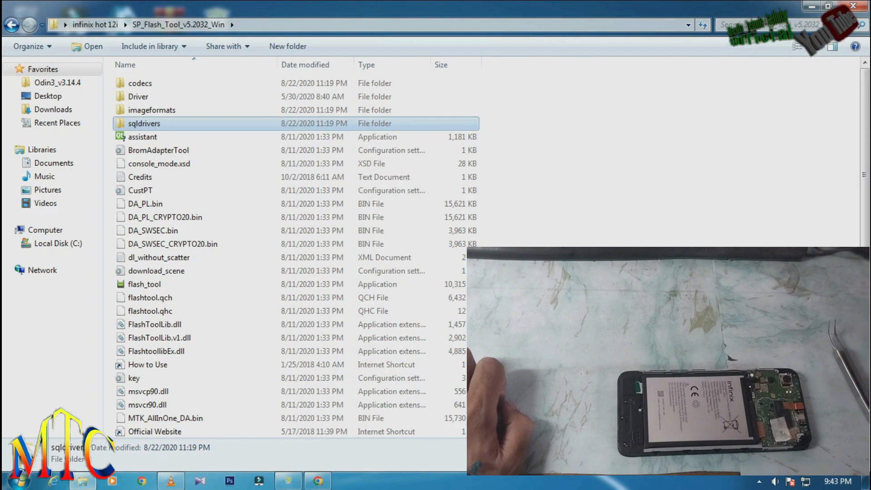
pyautogui.click(811, 47)
pyautogui.click(812, 102)
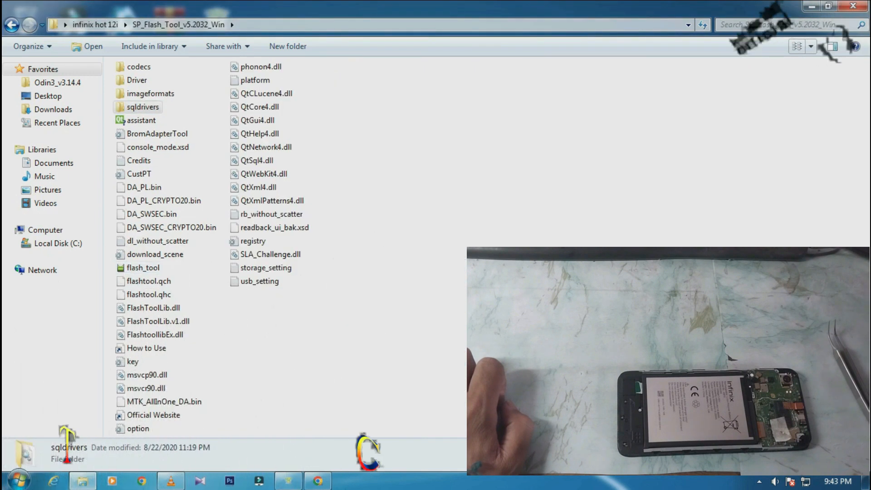
pyautogui.click(171, 273)
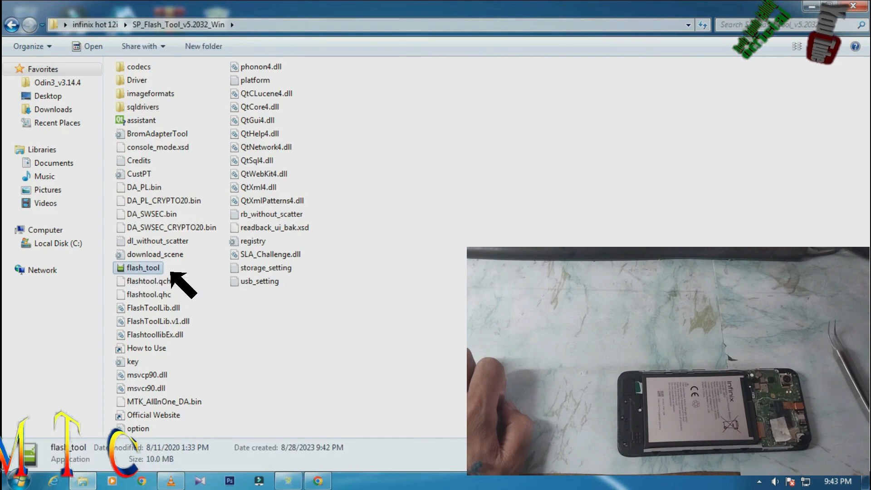
pyautogui.doubleClick(171, 273)
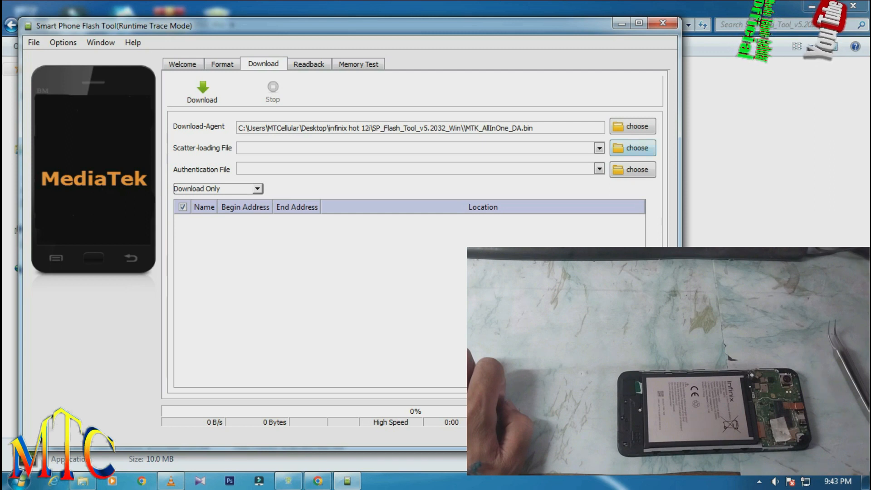
# Load MT6761_Android_scatter from the Infinix_Hot_12i_X665B_MT6761_V674_230325 Firmware folder as the scatter-loading file.
pyautogui.click(633, 148)
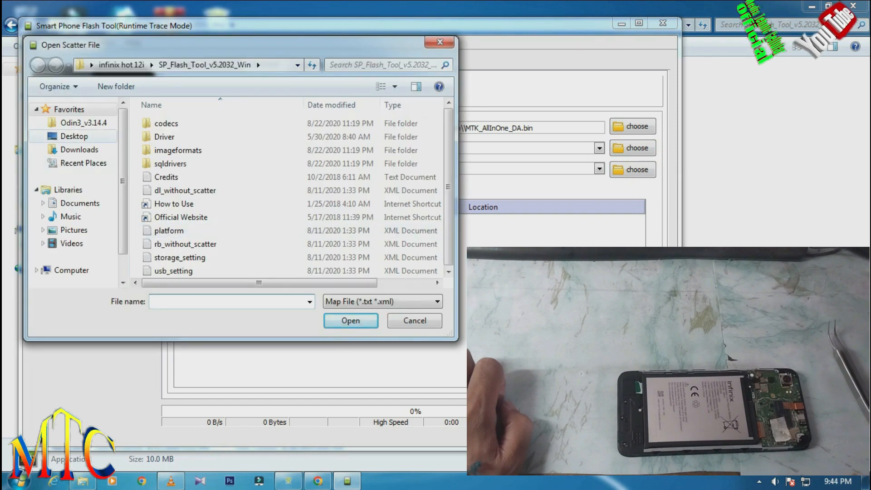
pyautogui.click(74, 136)
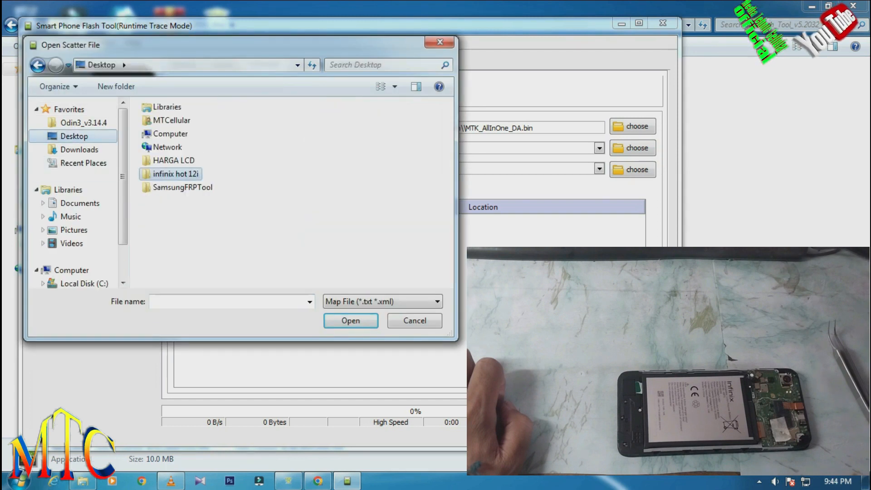
pyautogui.doubleClick(175, 174)
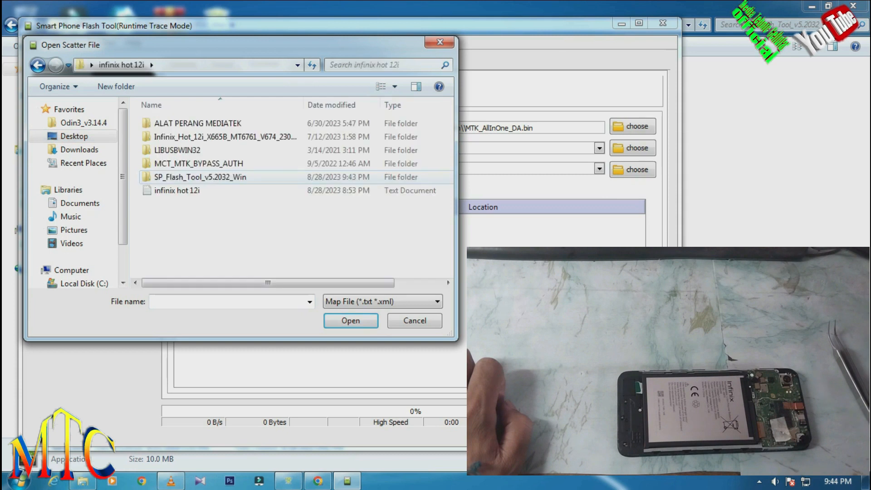
pyautogui.doubleClick(208, 136)
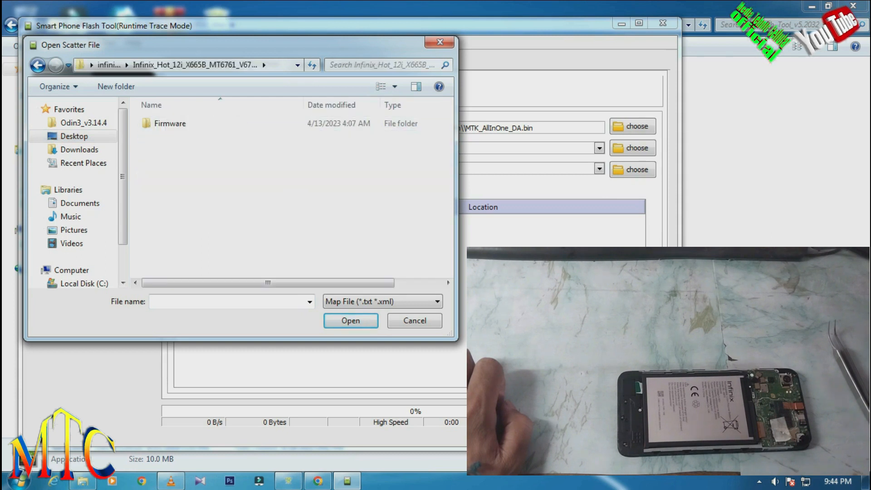
pyautogui.press('Return')
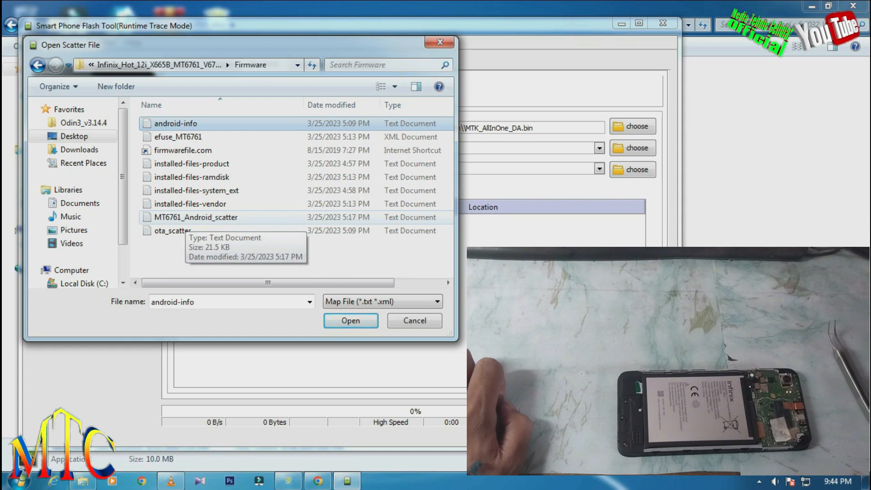
pyautogui.click(186, 218)
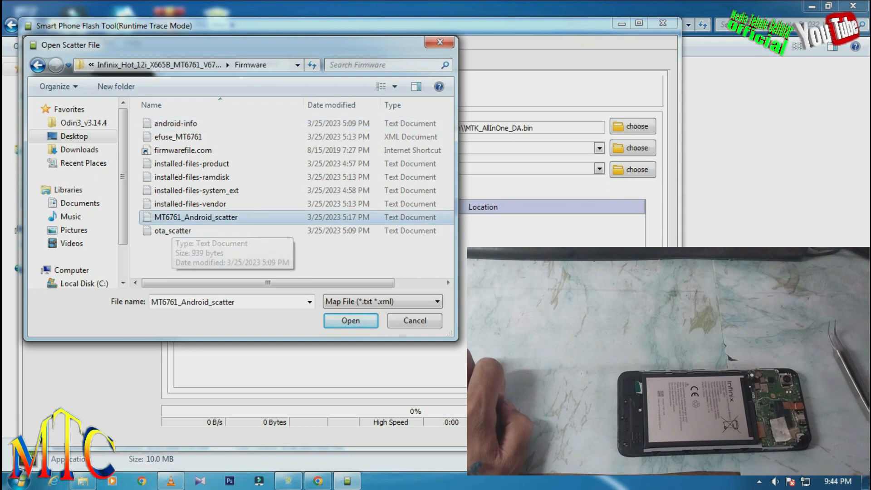
pyautogui.click(349, 327)
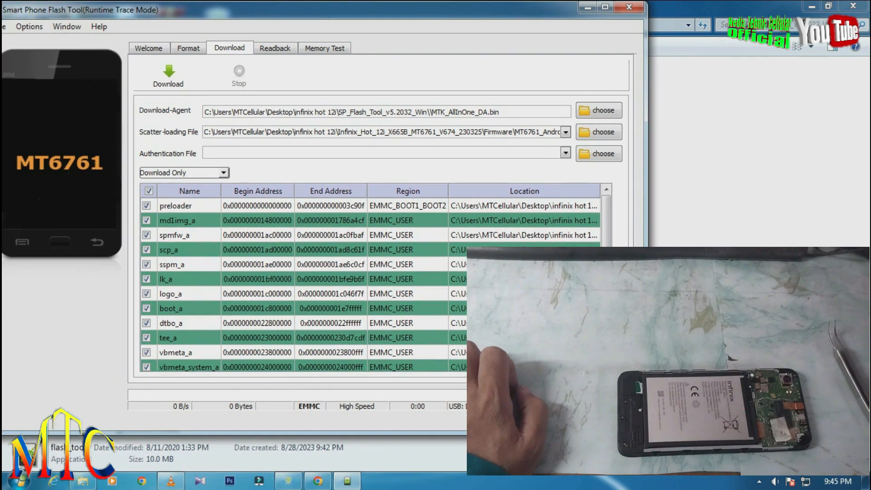
# Minimise the flash tool and run the New QcomMtk_Driver_Setup_V2.0.1.1 installer from the infinix hot 12i folder, answering its prompt.
pyautogui.click(588, 8)
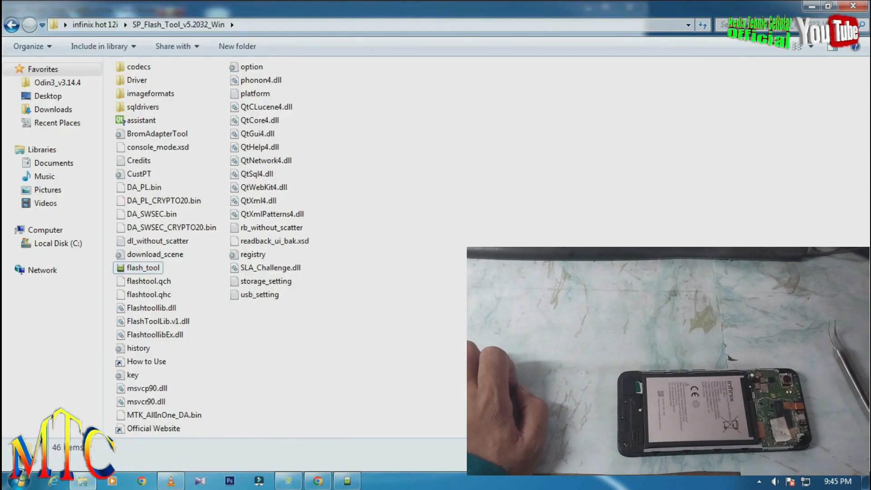
pyautogui.click(12, 25)
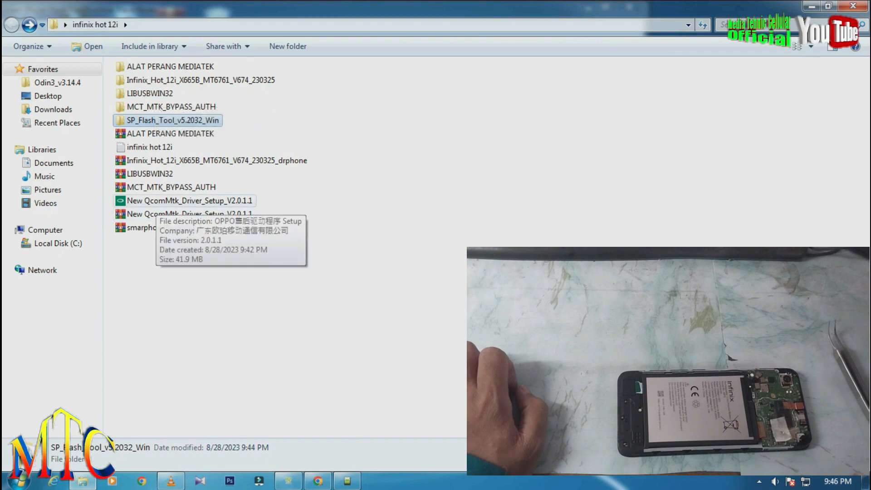
pyautogui.doubleClick(158, 200)
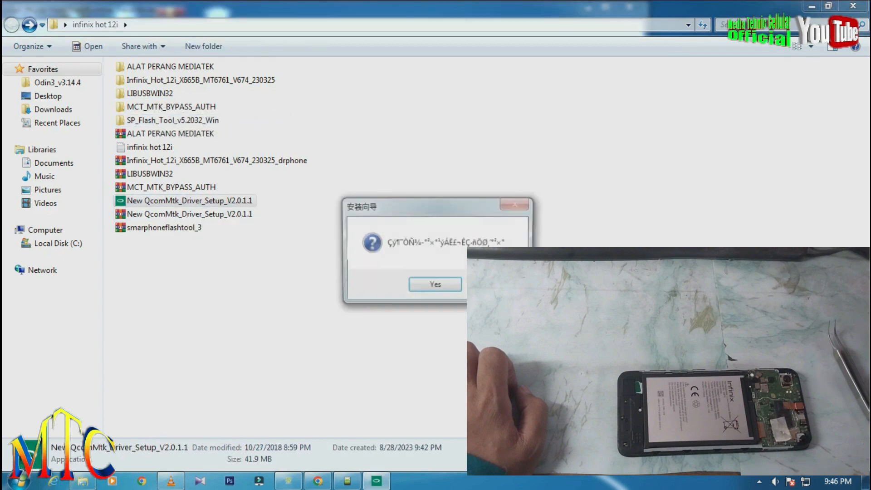
pyautogui.press('Return')
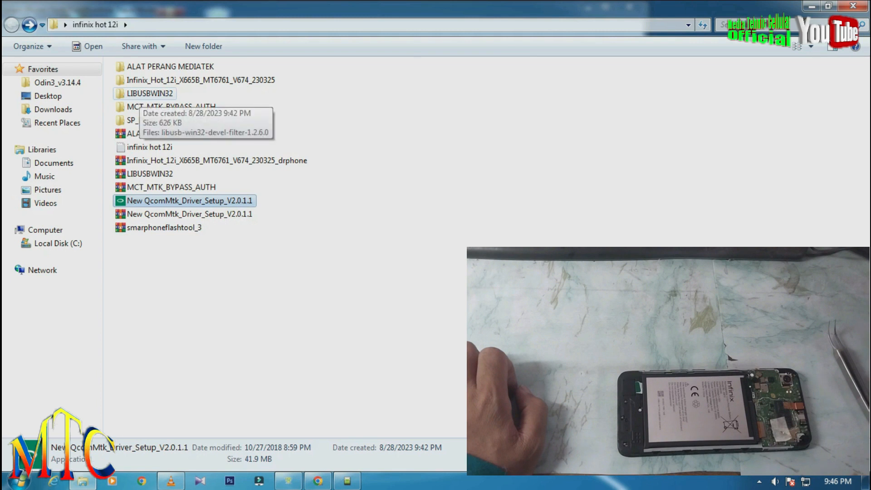
# Install LibUSB-Win32 from libusb-win32-devel-filter-1.2.6.0 in the LIBUSBWIN32 folder, accepting the licence agreement and keeping the default locations.
pyautogui.doubleClick(145, 93)
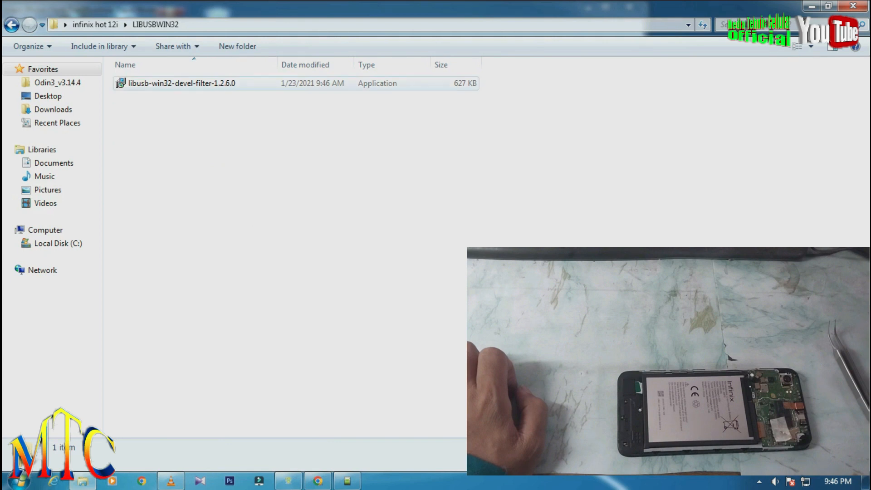
pyautogui.doubleClick(181, 83)
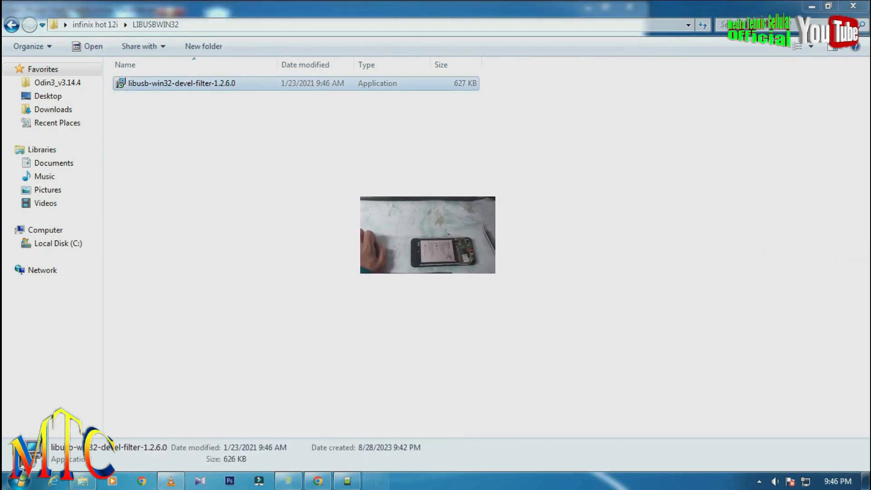
pyautogui.press('Return')
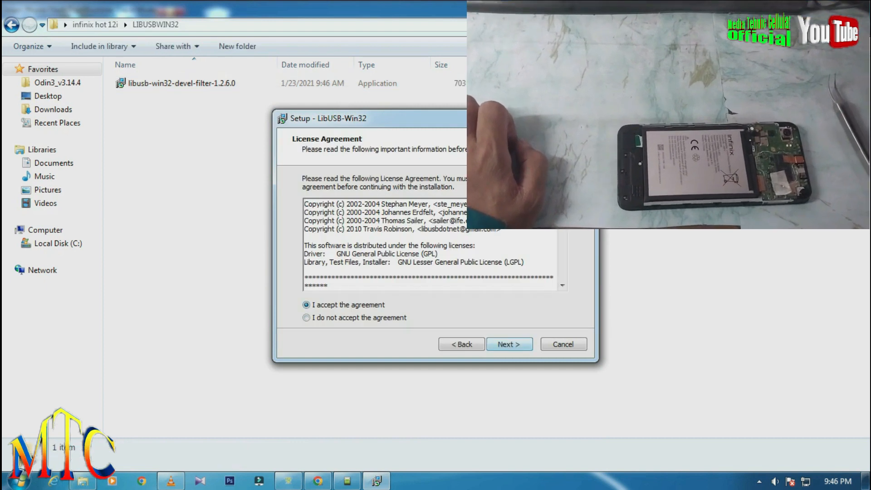
pyautogui.press('Return')
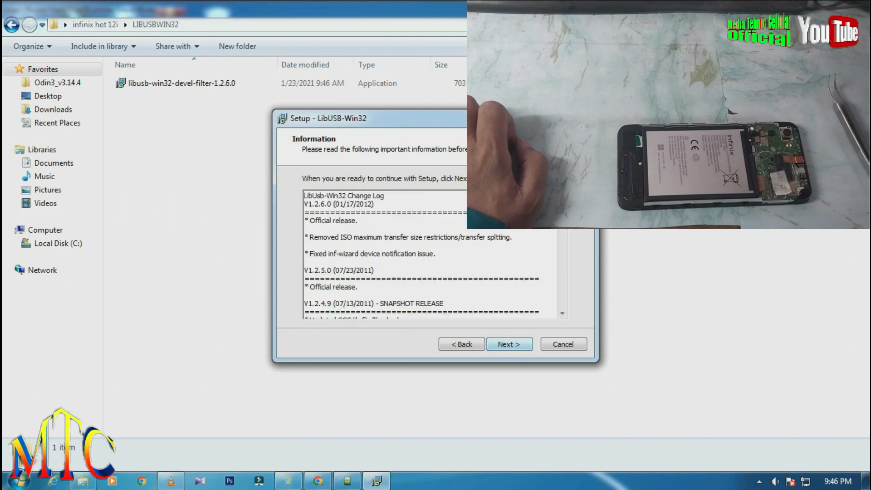
pyautogui.press('Return')
pyautogui.press('Return')
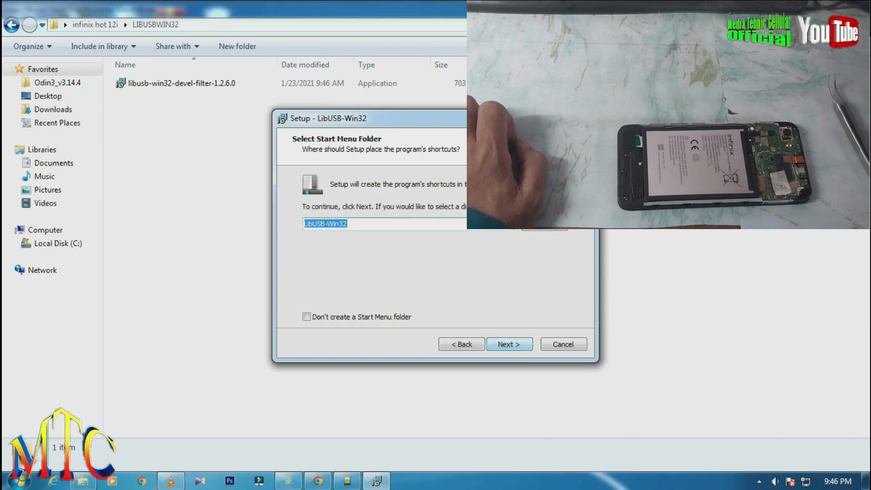
pyautogui.press('Return')
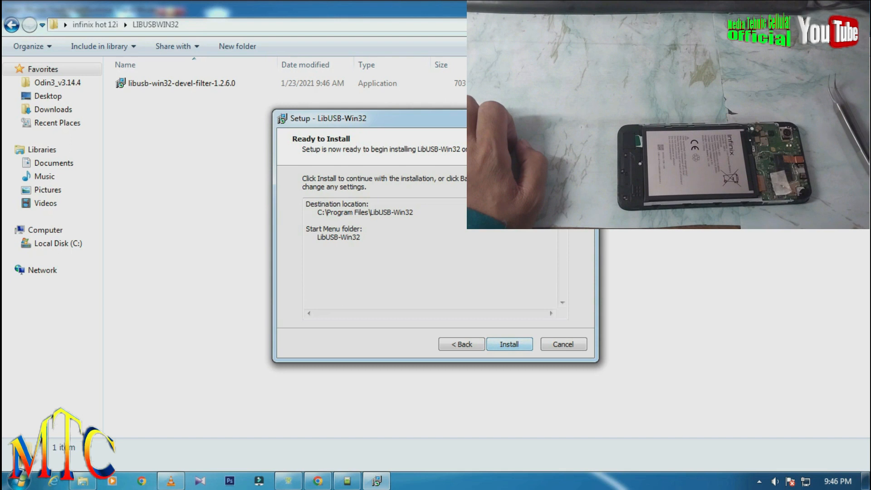
pyautogui.press('Return')
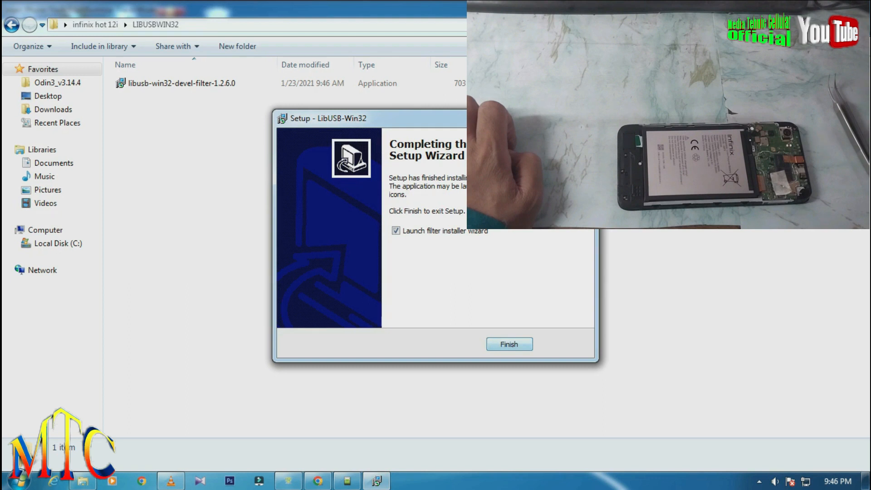
# Launch the filter installer wizard, proceed with Install a device filter to the device selection, and move its window off the flash tool's settings.
pyautogui.press('Return')
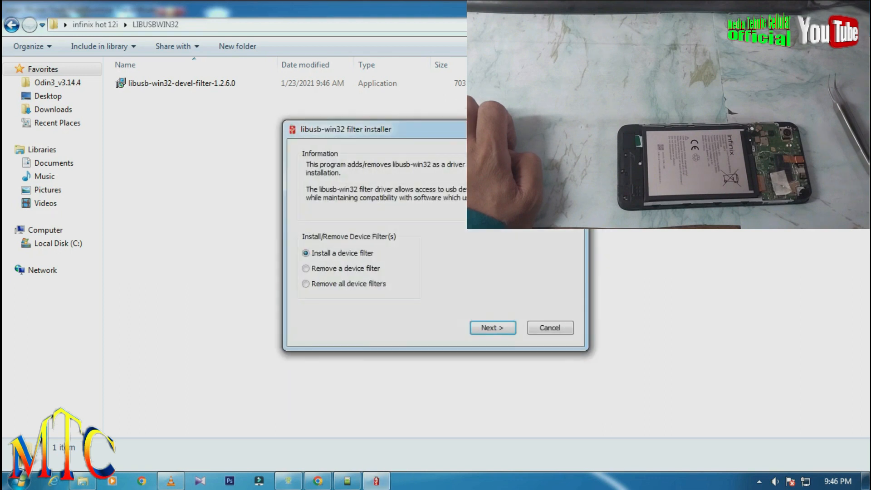
pyautogui.press('Return')
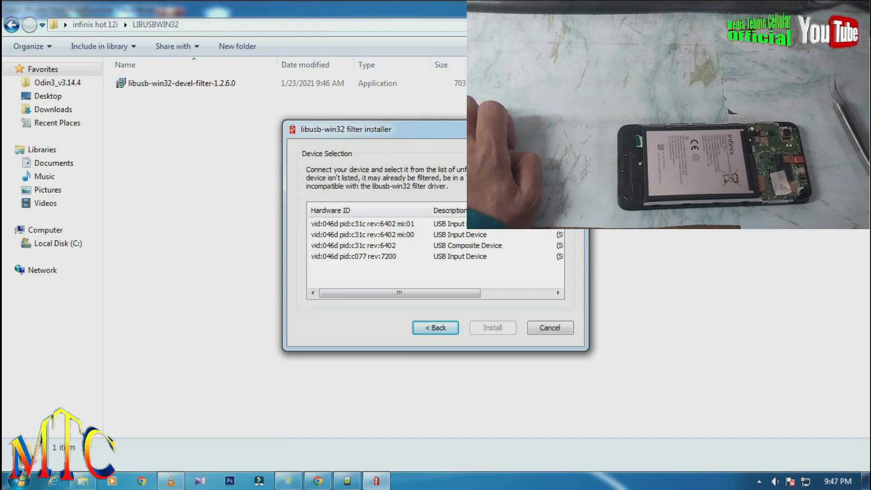
pyautogui.click(12, 25)
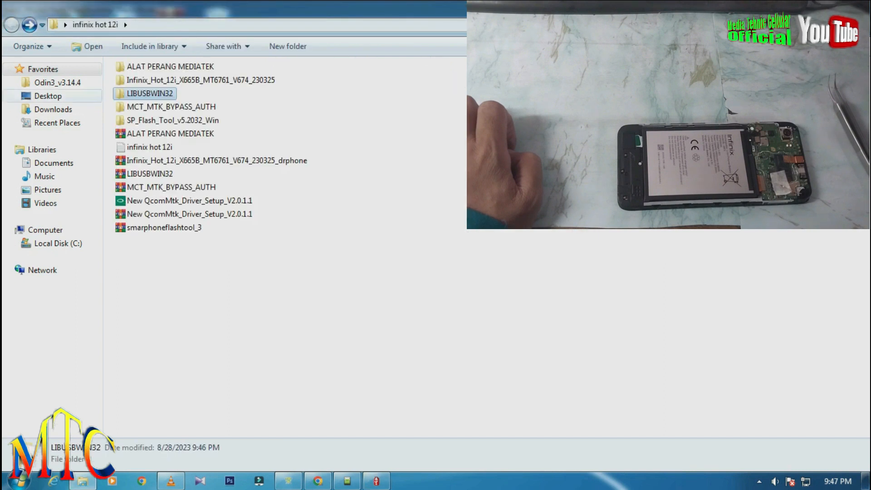
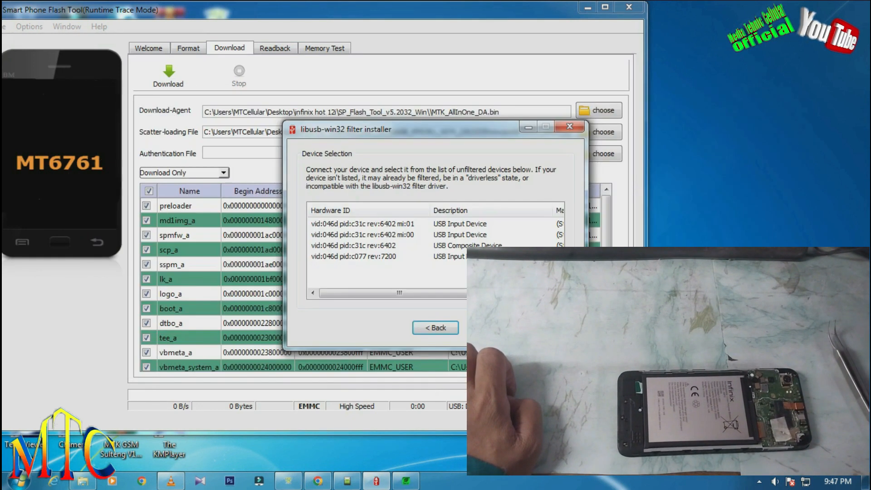
pyautogui.moveTo(345, 128); pyautogui.dragTo(67, 179)
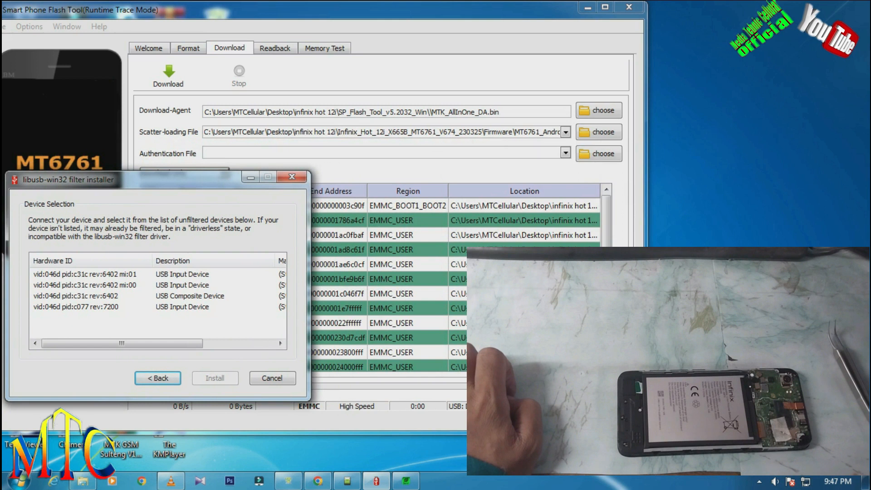
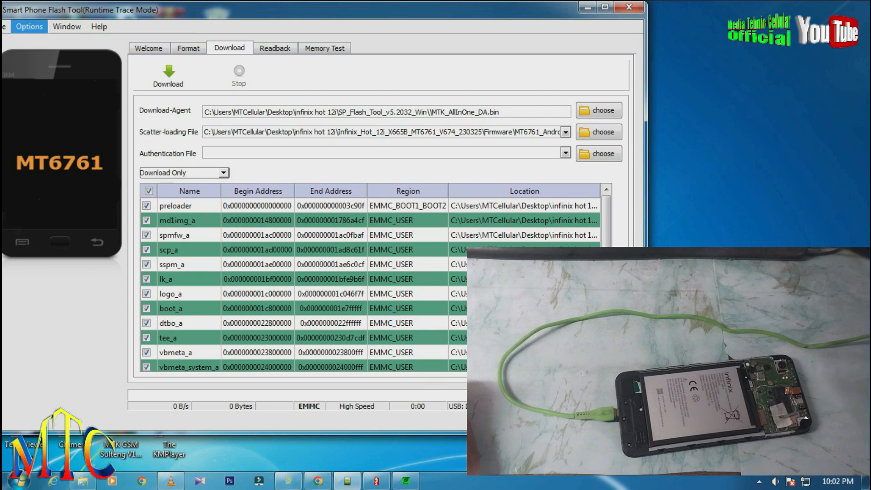
# Set the flash tool's connection option to UART with COM port COM1.
pyautogui.click(29, 27)
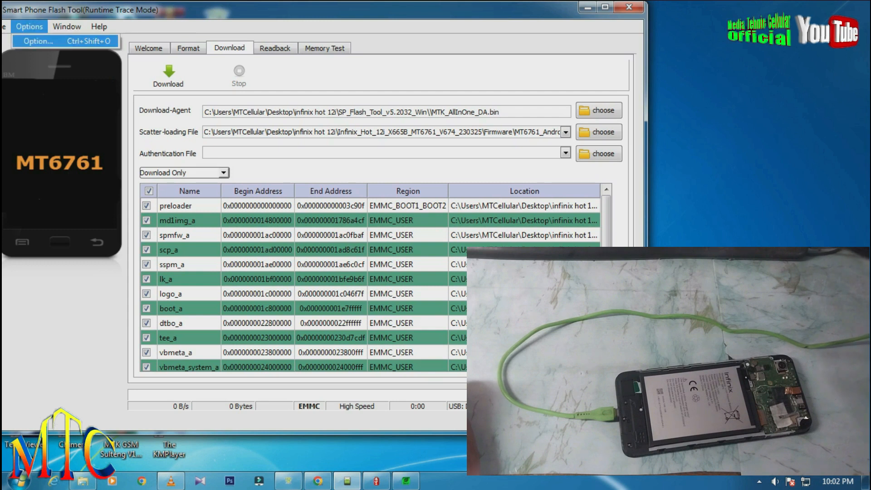
pyautogui.click(38, 41)
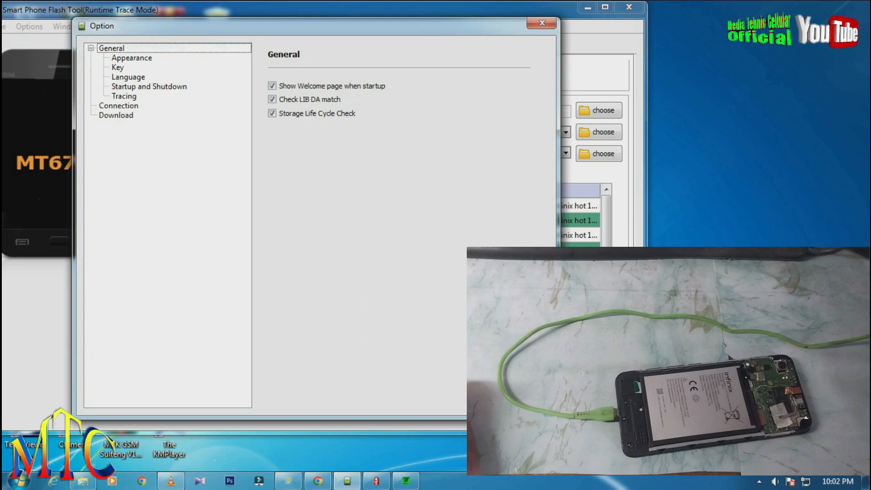
pyautogui.click(118, 106)
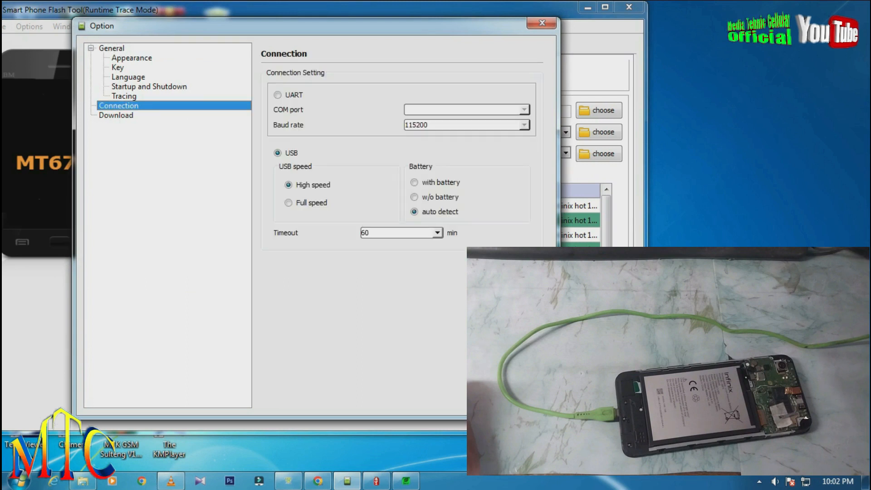
pyautogui.click(278, 95)
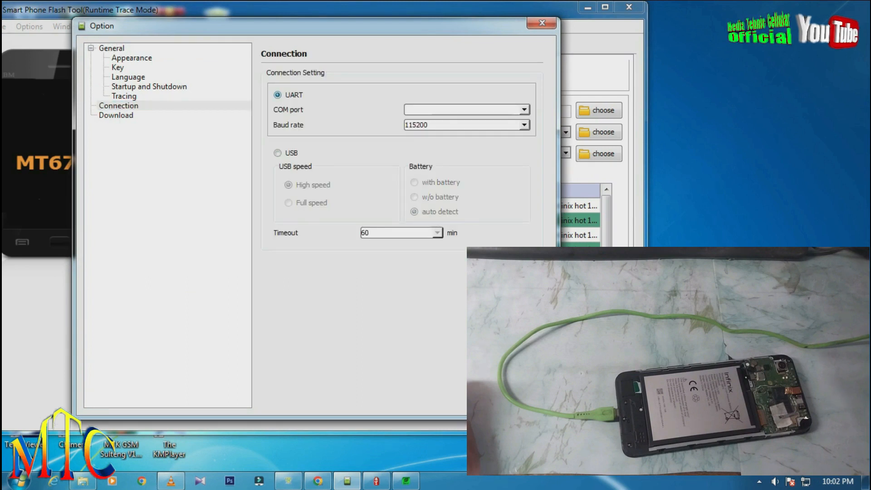
pyautogui.click(524, 110)
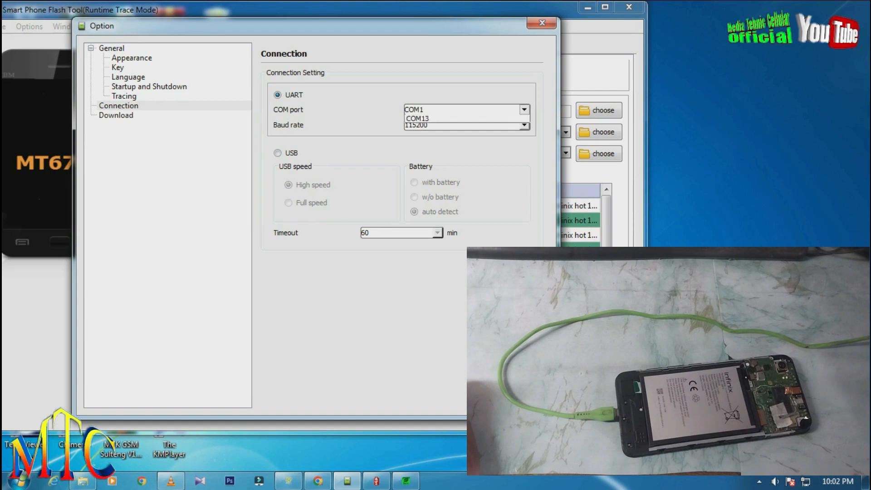
pyautogui.click(467, 119)
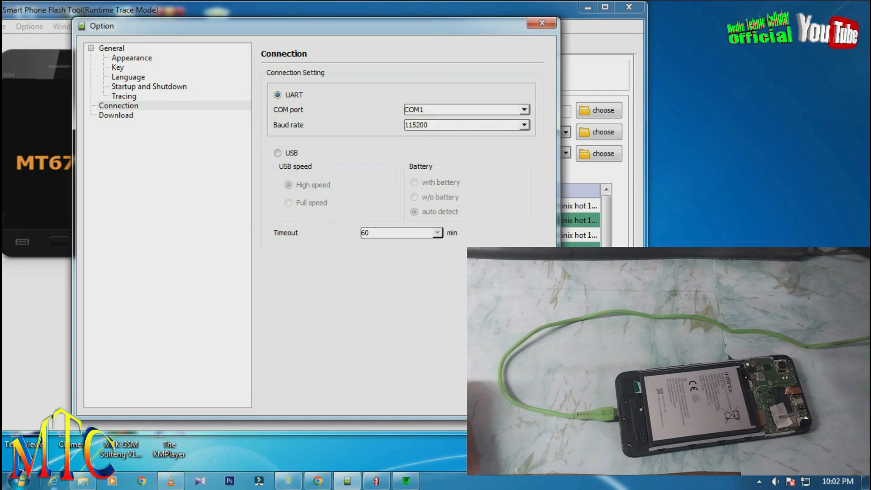
# Open Device Manager from the computer's system properties and close the System window.
pyautogui.click(83, 482)
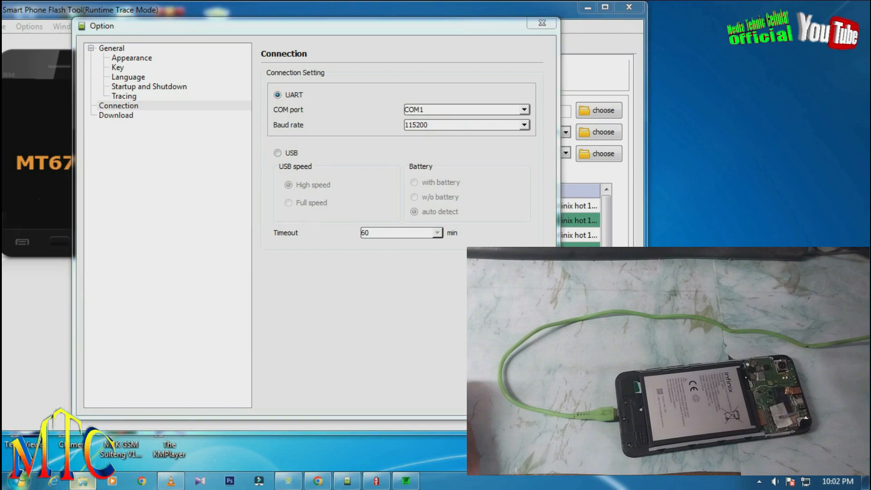
pyautogui.click(19, 480)
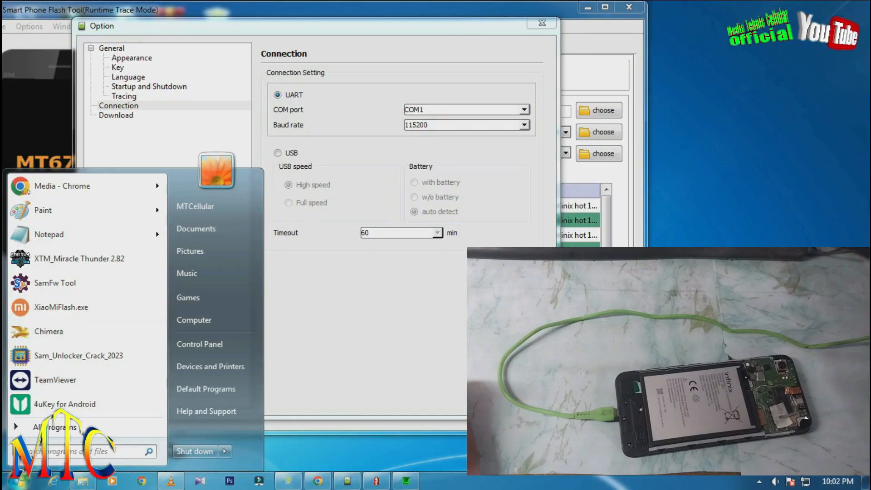
pyautogui.rightClick(198, 323)
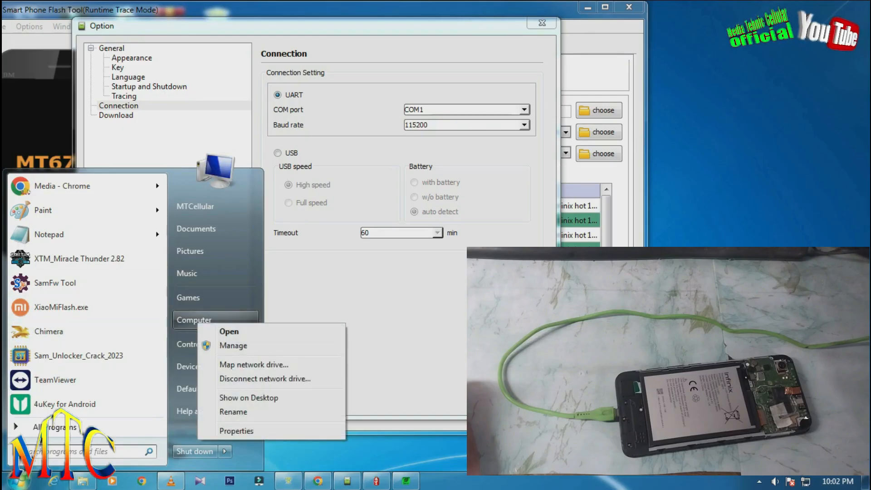
pyautogui.click(236, 431)
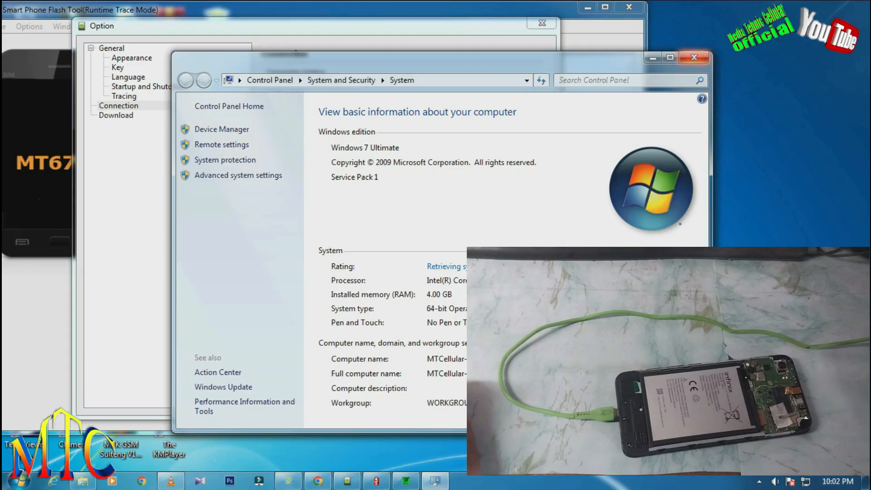
pyautogui.click(694, 57)
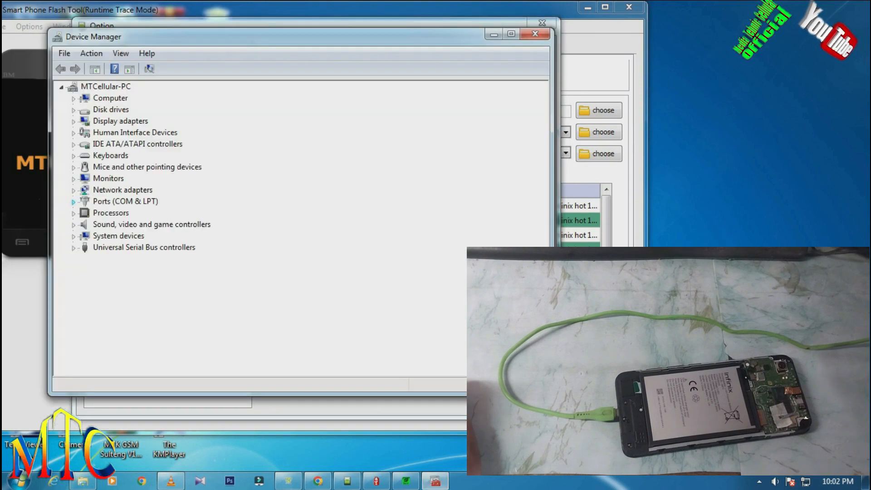
# Expand Ports (COM & LPT) in Device Manager, then narrow its window and place it beside the flash tool's connection options.
pyautogui.click(73, 201)
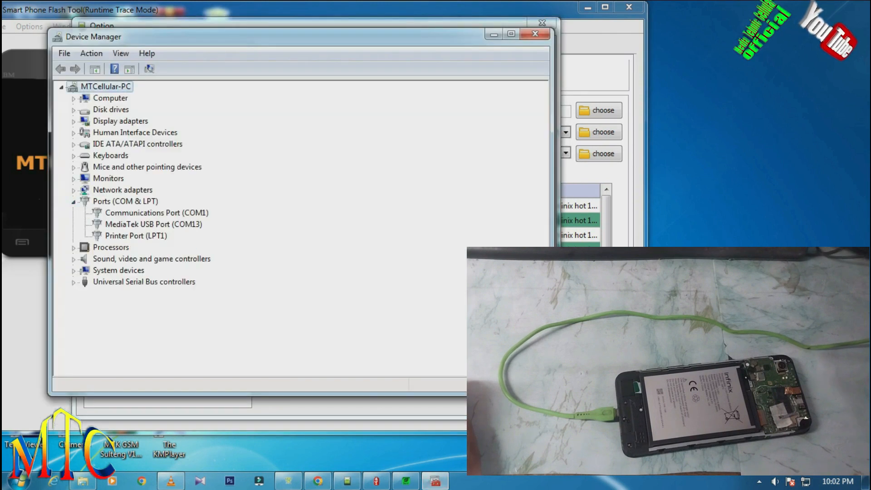
pyautogui.moveTo(552, 181); pyautogui.dragTo(248, 181)
pyautogui.moveTo(150, 36)
pyautogui.mouseDown()
pyautogui.moveTo(723, 33)
pyautogui.moveTo(762, 10)
pyautogui.mouseUp()
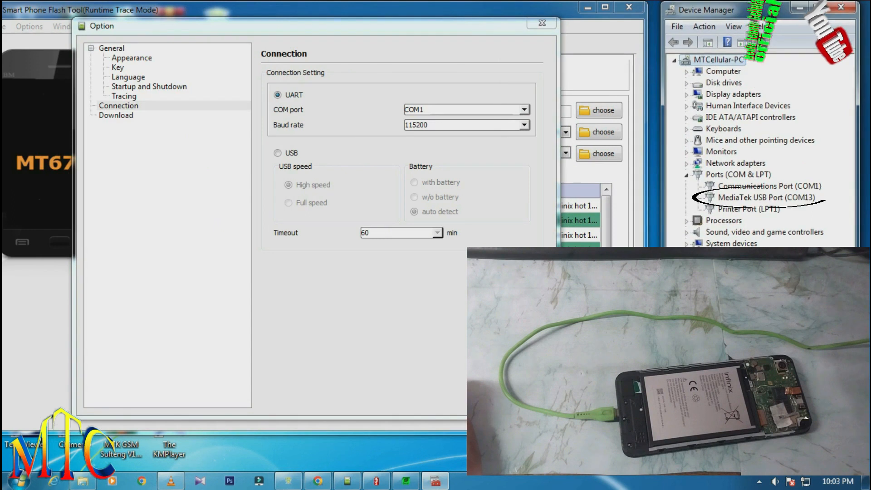
# Set the UART connection to COM port COM13 with a baud rate of 921600 and close the Option window.
pyautogui.click(524, 110)
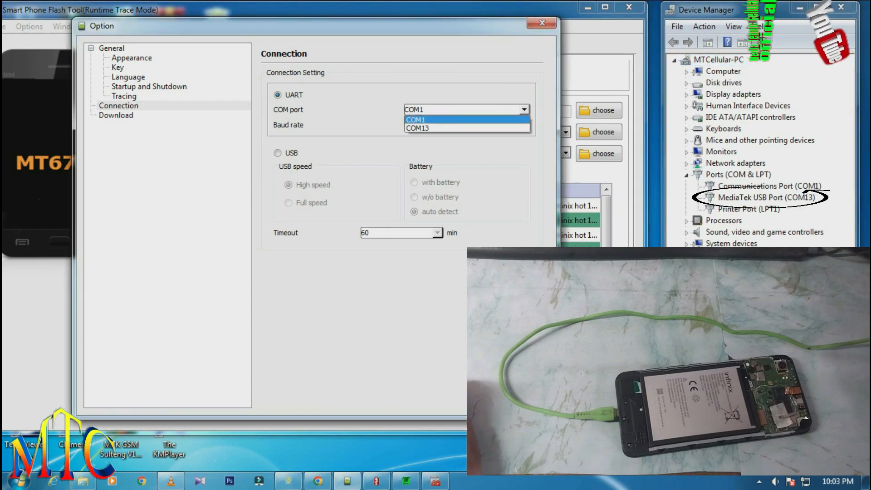
pyautogui.click(468, 128)
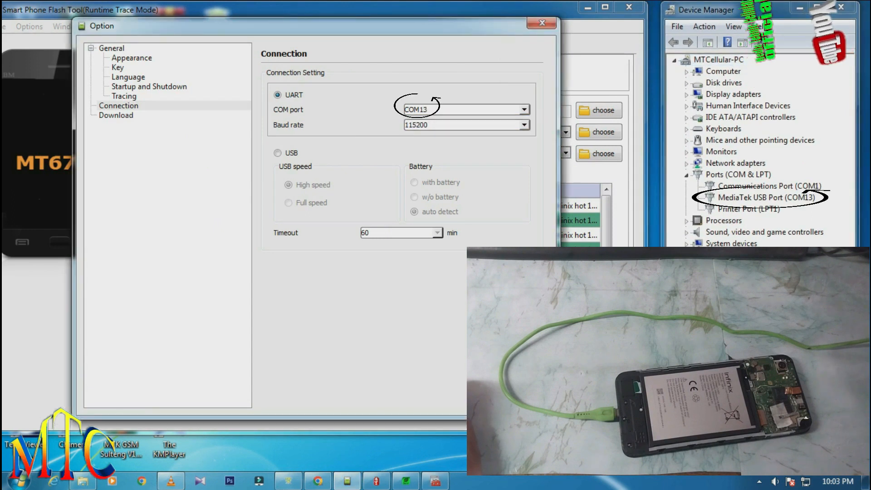
pyautogui.click(524, 125)
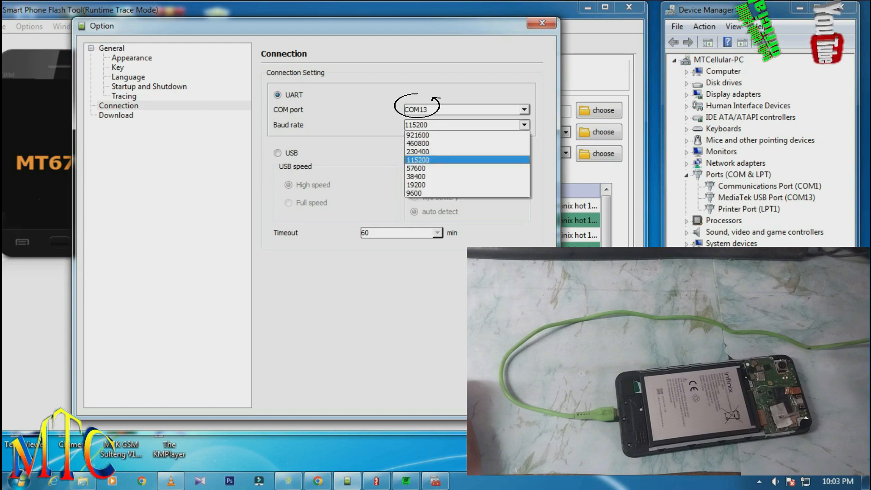
pyautogui.click(417, 135)
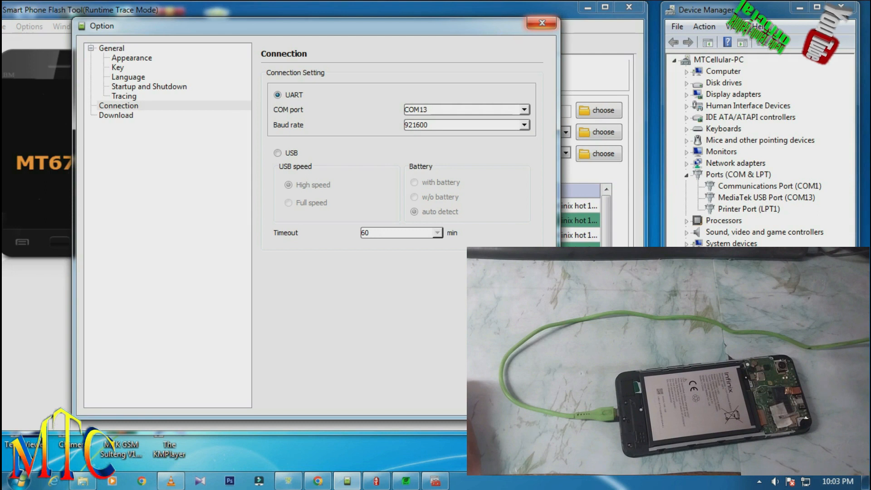
pyautogui.click(542, 23)
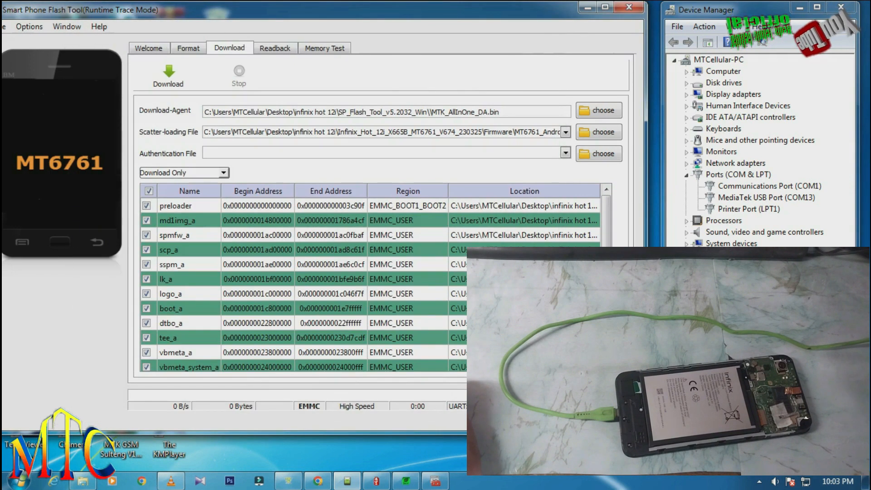
# Try to flash all listed partitions in Firmware Upgrade mode and dismiss the resulting dialog.
pyautogui.click(223, 172)
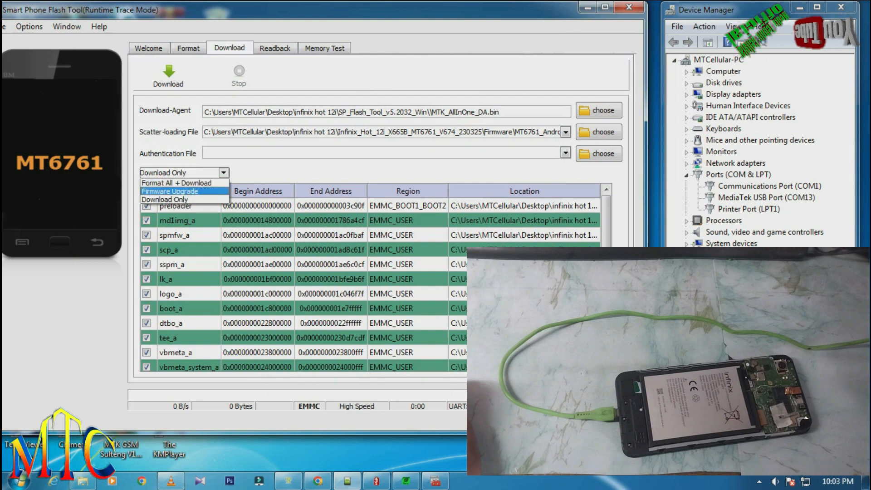
pyautogui.click(184, 192)
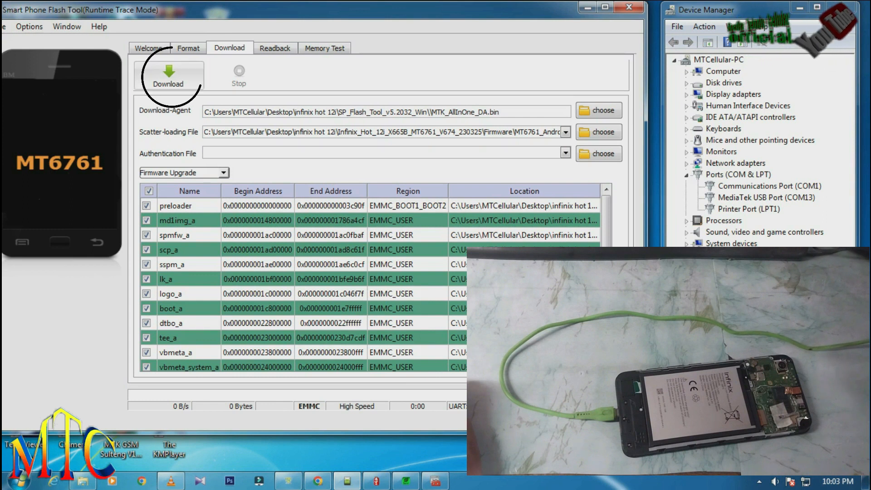
pyautogui.click(175, 83)
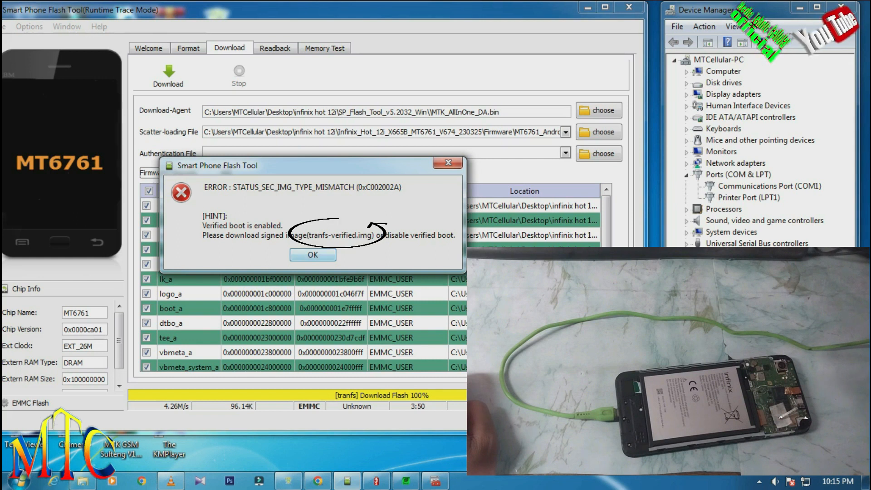
pyautogui.press('Return')
# Exclude the tranfs partition and flash the remaining partitions in Download Only mode.
pyautogui.scroll(-1, 370, 281)
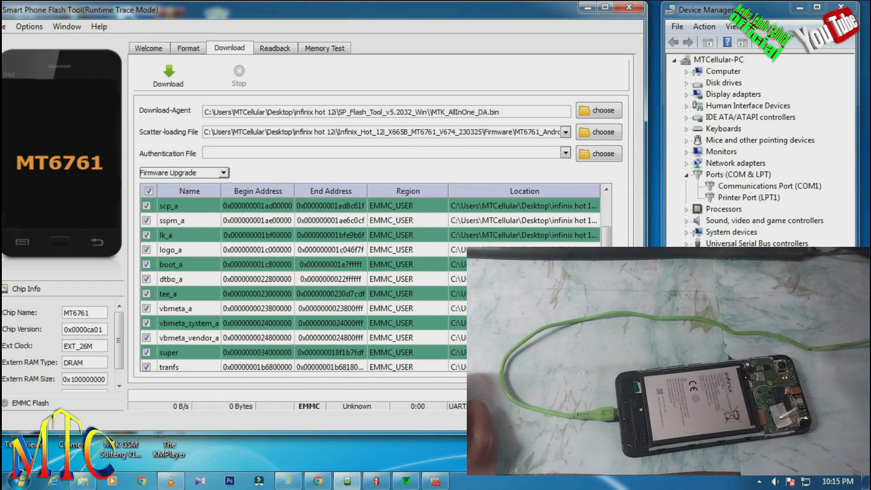
pyautogui.scroll(-1, 371, 282)
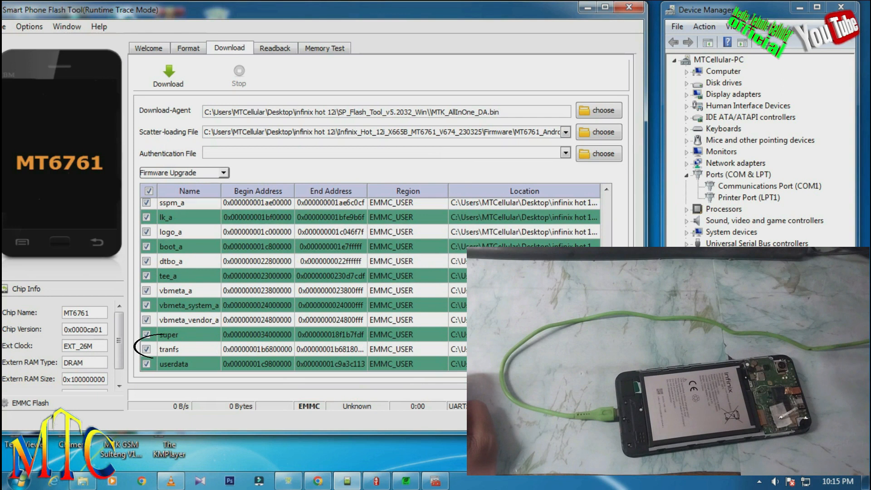
pyautogui.click(146, 349)
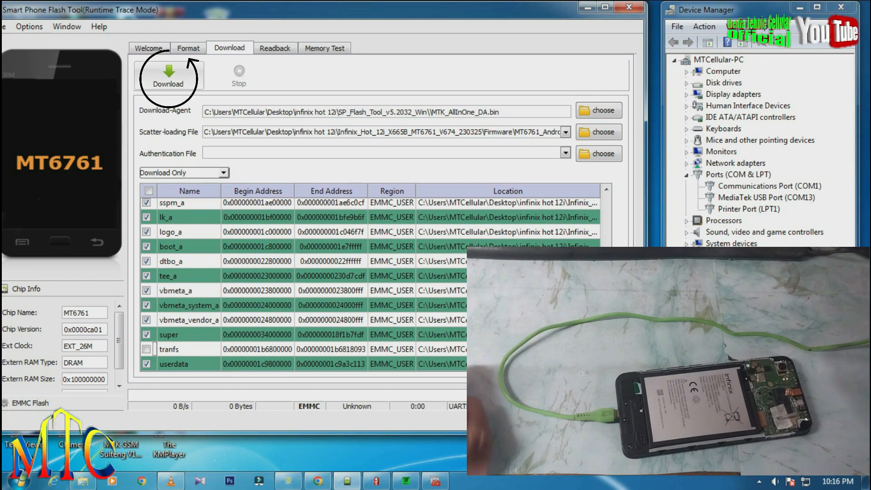
pyautogui.click(168, 77)
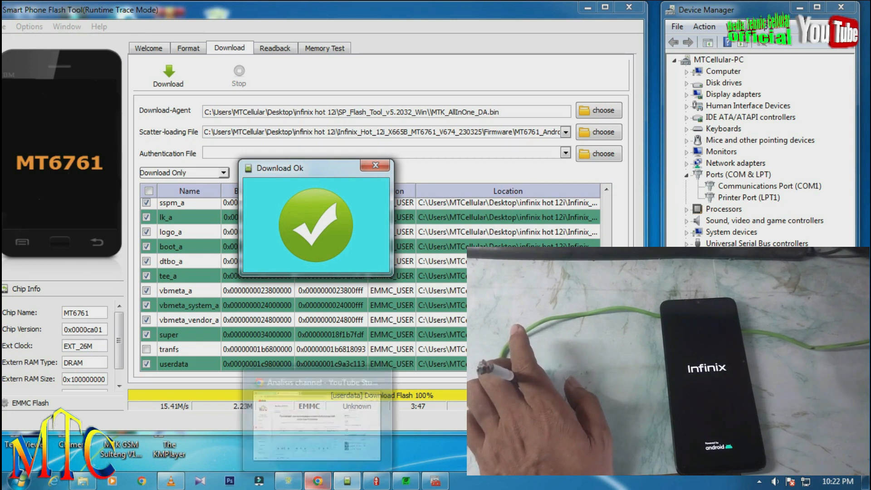
# Bring the libusb-win32 filter installer window to the front.
pyautogui.click(377, 482)
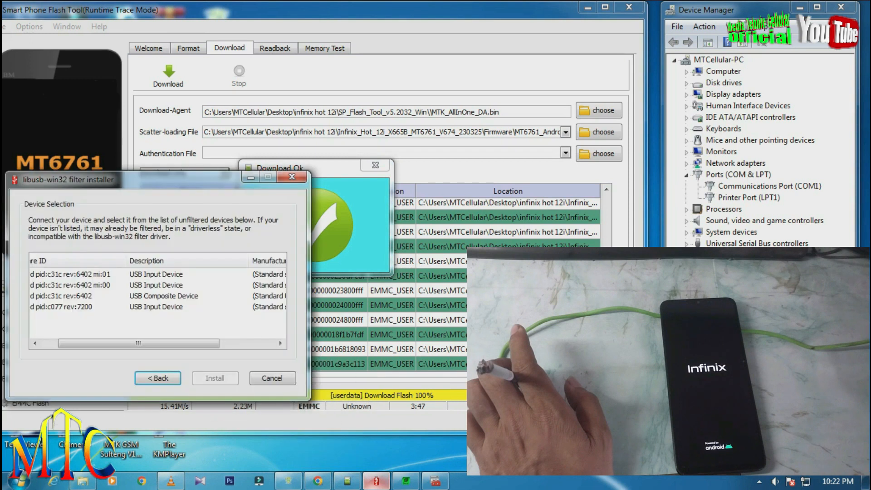